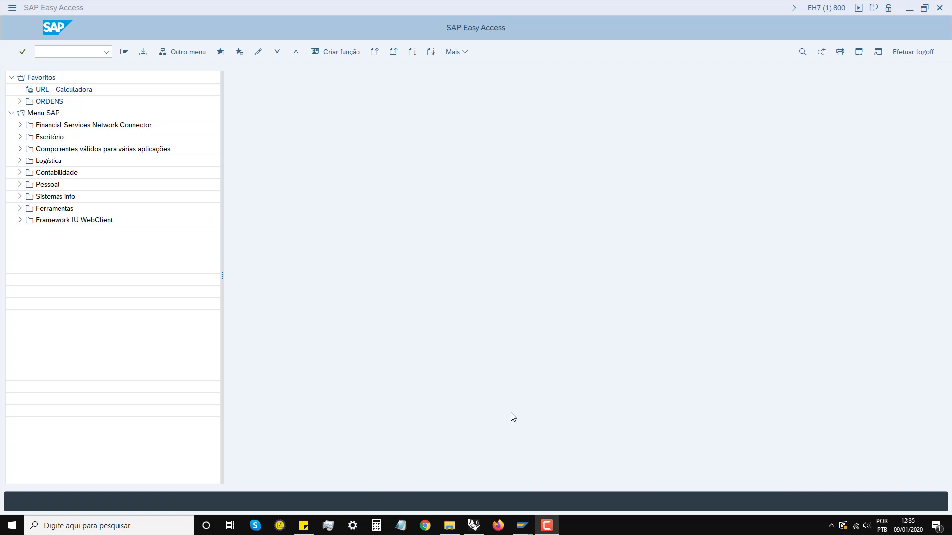
# Step: Run transaction VPE1 to create a sales representative
pyautogui.click(70, 52)
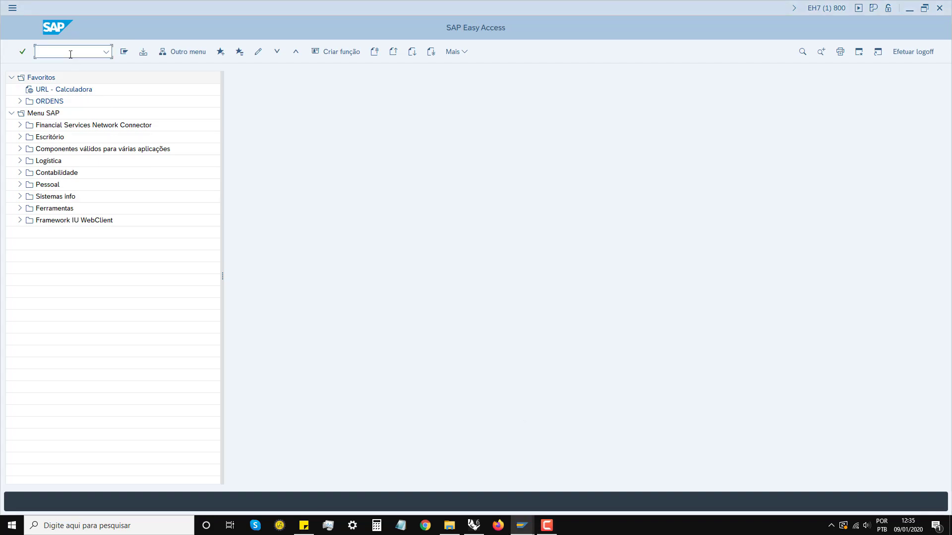
pyautogui.write('VPE1')
pyautogui.press('Return')
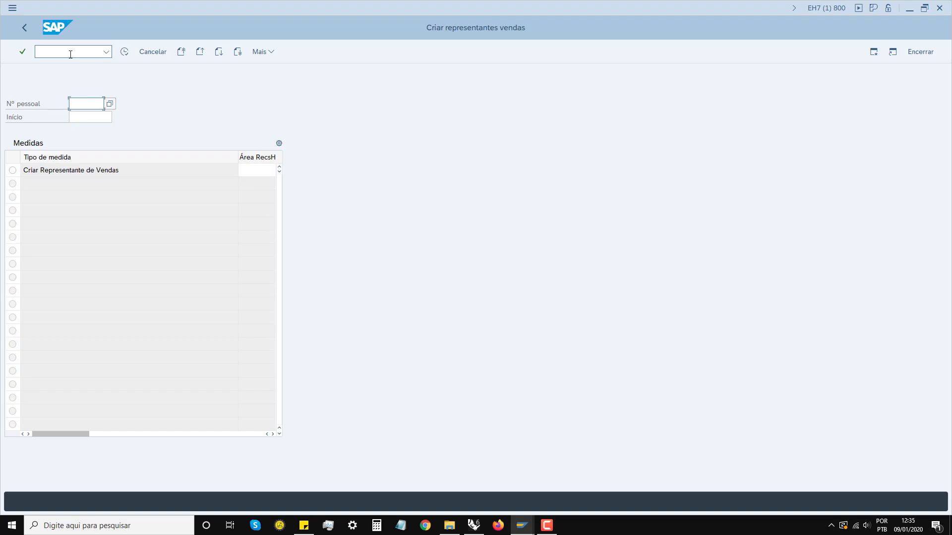
# Step: Enter the new personnel number and pick start date 09.01.2020 from the calendar
pyautogui.write('800')
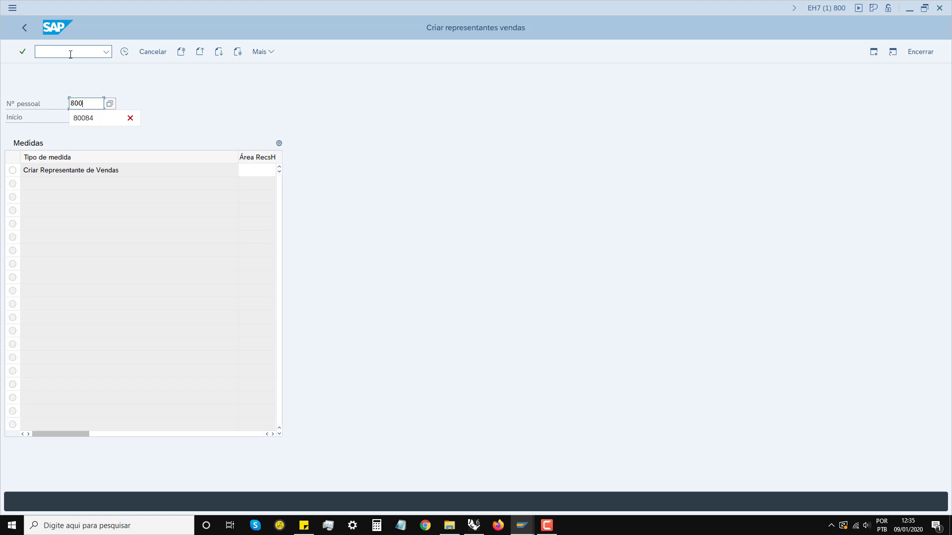
pyautogui.write('86')
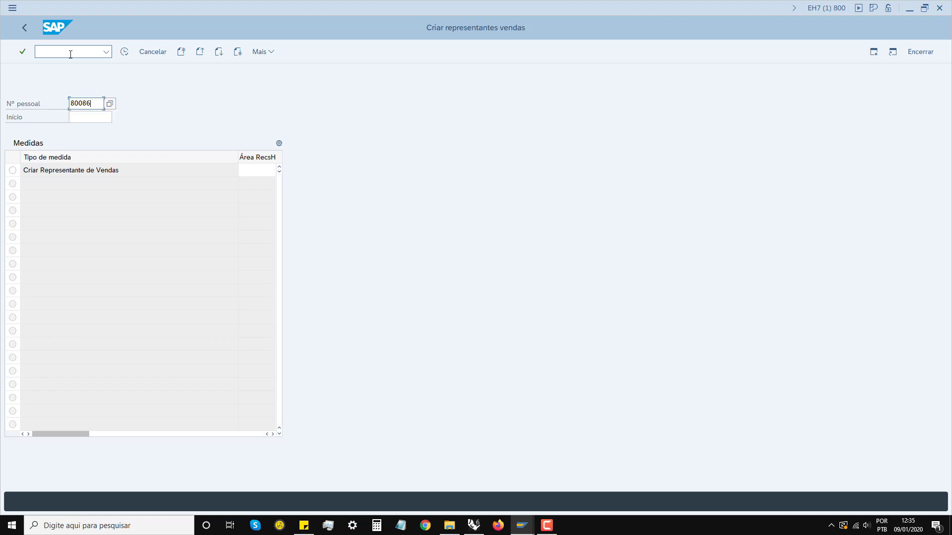
pyautogui.press('Tab')
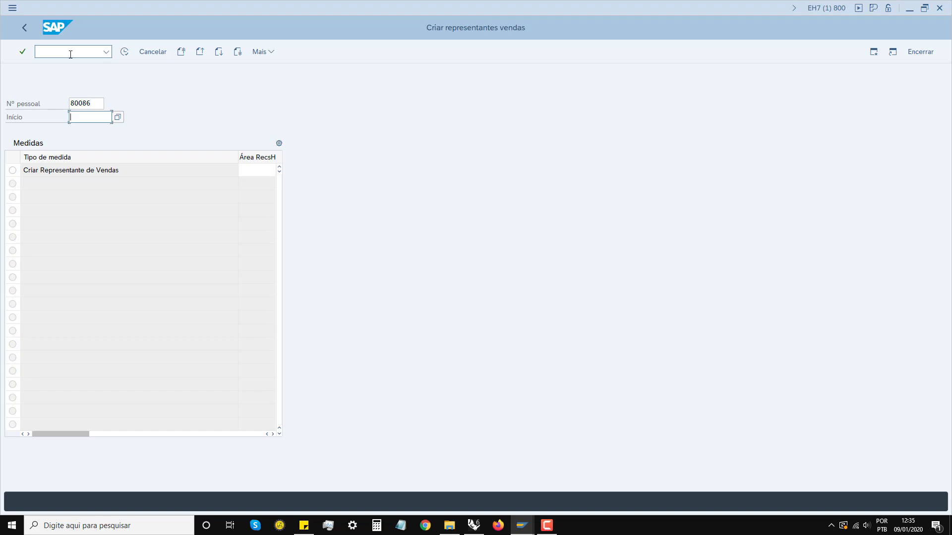
pyautogui.click(119, 118)
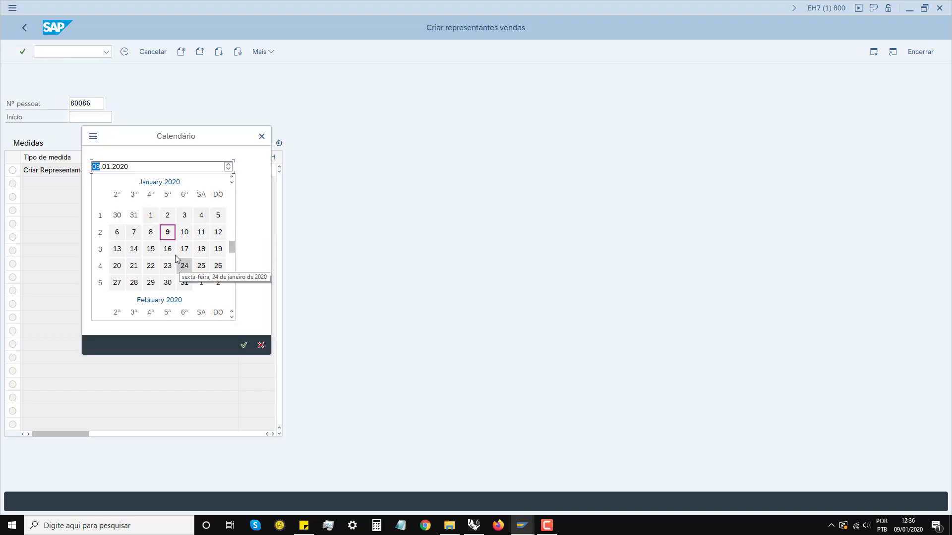
pyautogui.click(244, 345)
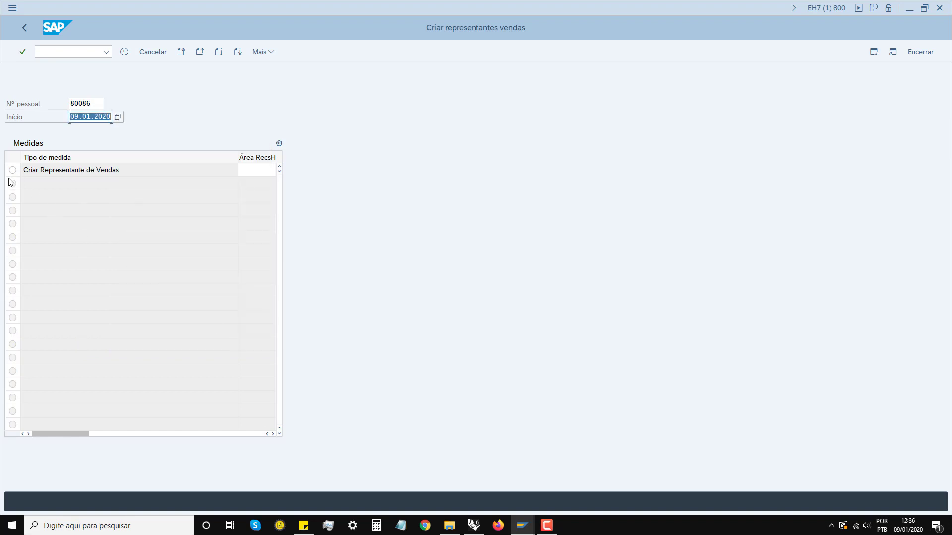
pyautogui.moveTo(251, 157); pyautogui.dragTo(126, 164)
pyautogui.click(161, 168)
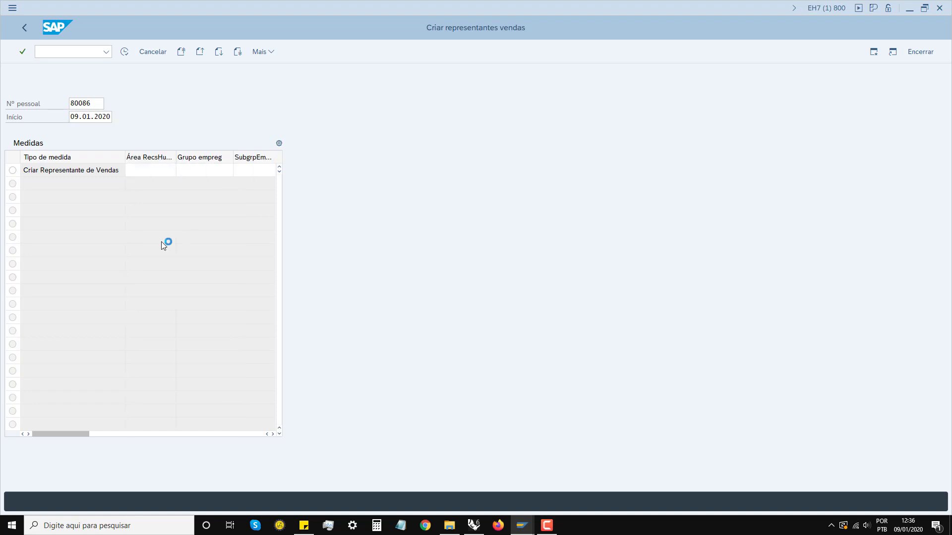
# Step: Choose personnel area 7020 Brasil - Campinas for the action
pyautogui.press('Down')
pyautogui.press('Down')
pyautogui.press('Down')
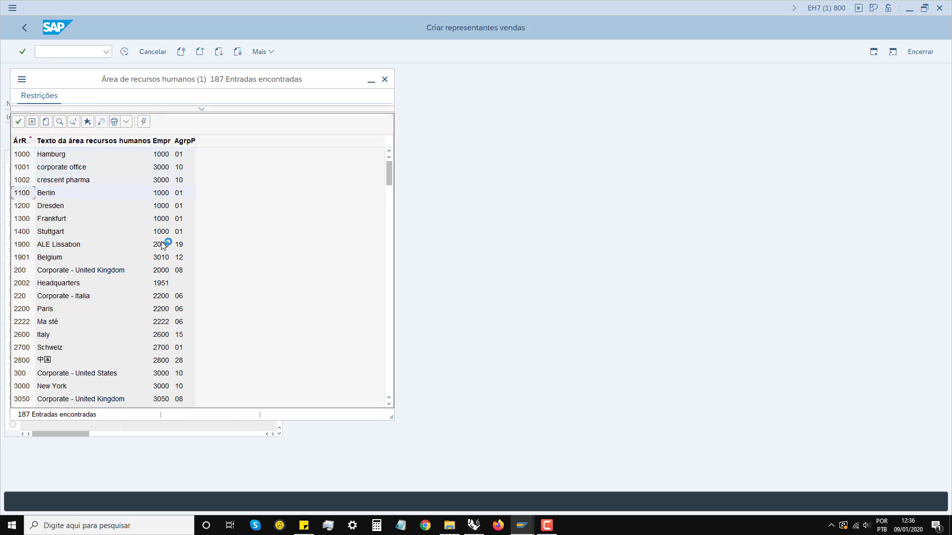
pyautogui.press('Down')
pyautogui.press('Down')
pyautogui.press('Down')
pyautogui.press('Down')
pyautogui.press('Down')
pyautogui.press('Down')
pyautogui.press('Down')
pyautogui.press('Down')
pyautogui.press('Down')
pyautogui.press('Down')
pyautogui.press('Down')
pyautogui.press('Down')
pyautogui.press('Down')
pyautogui.press('Down')
pyautogui.press('Down')
pyautogui.press('Down')
pyautogui.press('Down')
pyautogui.press('Down')
pyautogui.press('Down')
pyautogui.press('Down')
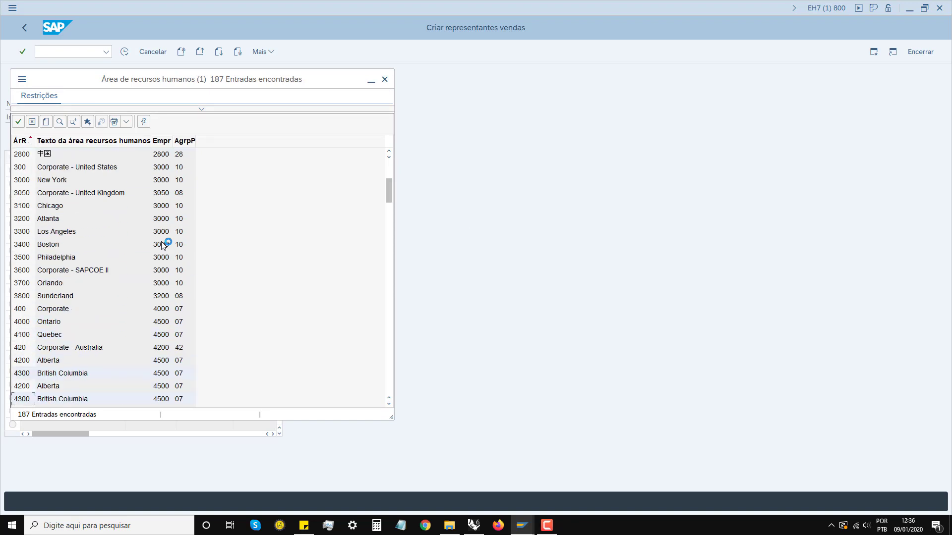
pyautogui.press('Down')
pyautogui.press('Down')
pyautogui.press('Down')
pyautogui.press('Down')
pyautogui.press('Down')
pyautogui.press('Down')
pyautogui.press('Down')
pyautogui.press('Down')
pyautogui.press('Down')
pyautogui.press('Down')
pyautogui.press('Down')
pyautogui.press('Down')
pyautogui.press('Down')
pyautogui.press('Down')
pyautogui.press('Down')
pyautogui.press('Down')
pyautogui.press('Down')
pyautogui.press('Down')
pyautogui.press('Down')
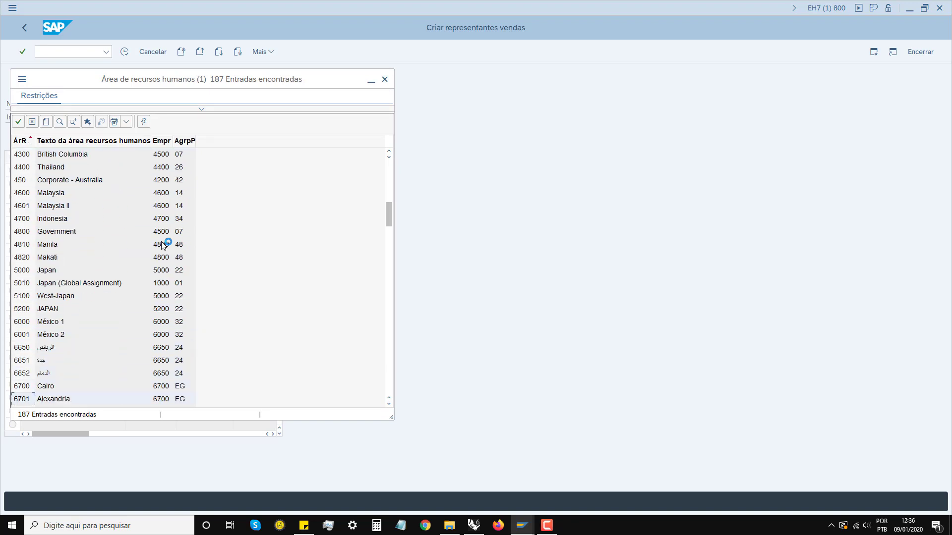
pyautogui.press('Down')
pyautogui.press('Down')
pyautogui.press('Down')
pyautogui.press('Down')
pyautogui.press('Down')
pyautogui.press('Down')
pyautogui.press('Down')
pyautogui.press('Down')
pyautogui.press('Down')
pyautogui.press('Up')
pyautogui.press('Up')
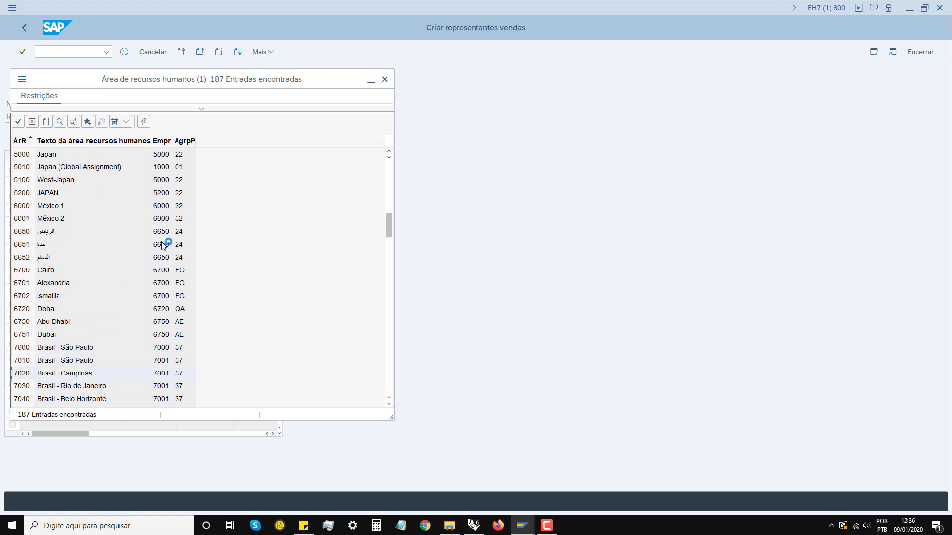
pyautogui.press('Return')
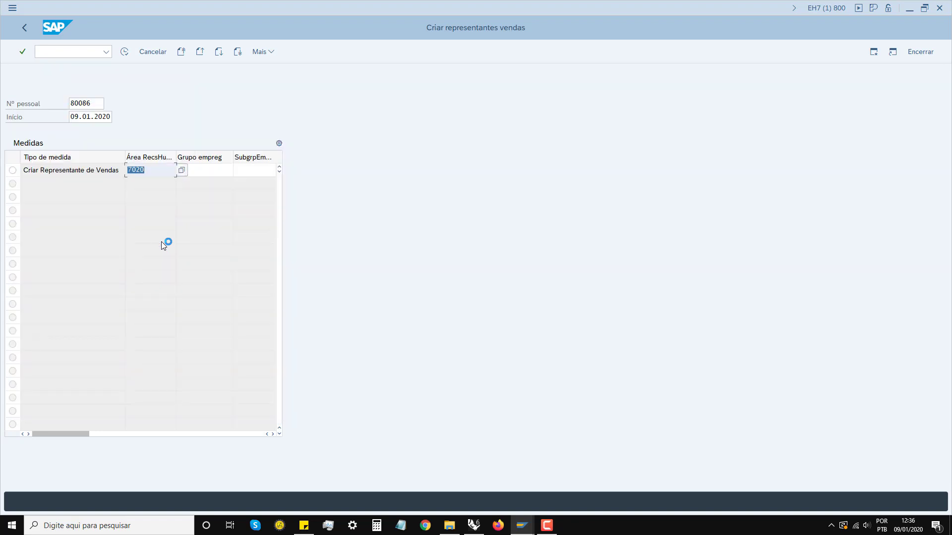
# Step: Set employee group 1 (Ativo) and employee subgroup BA (Mensalista - BR)
pyautogui.press('Tab')
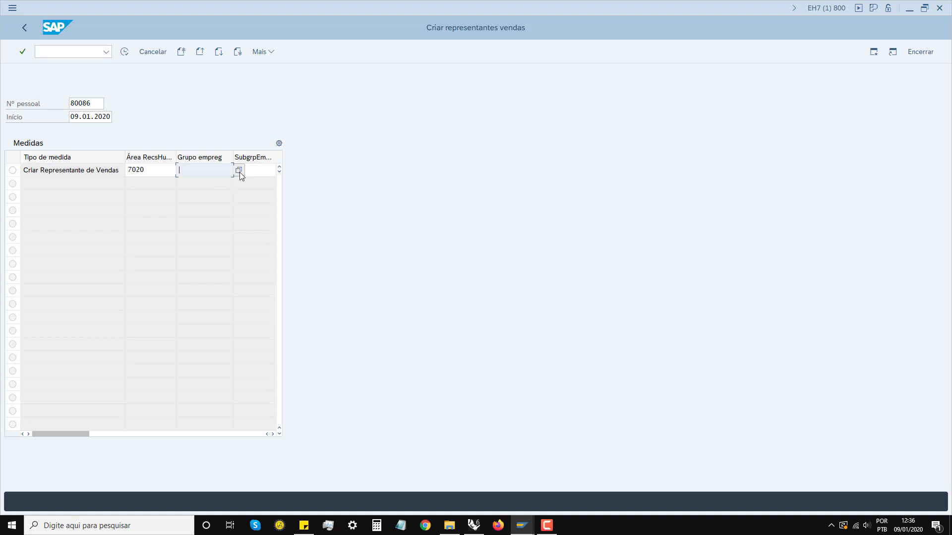
pyautogui.click(239, 171)
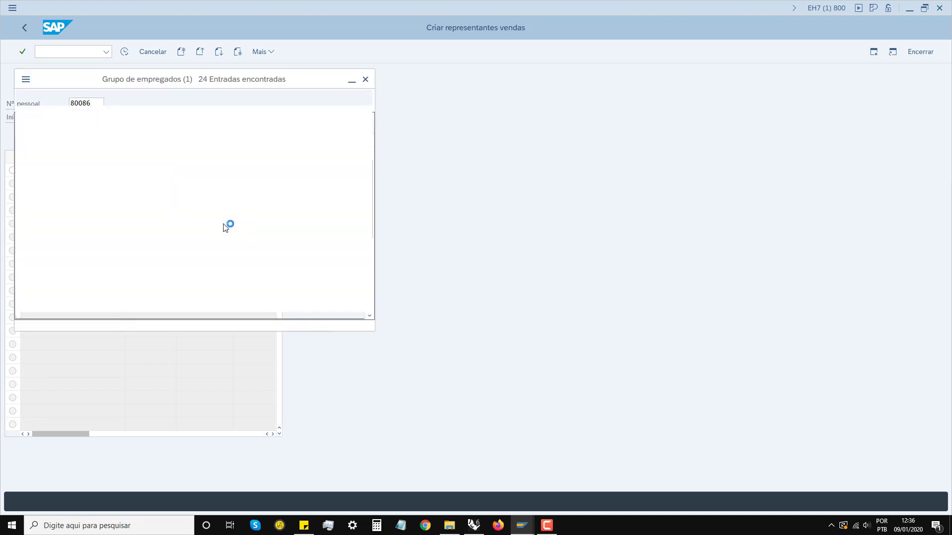
pyautogui.press('Return')
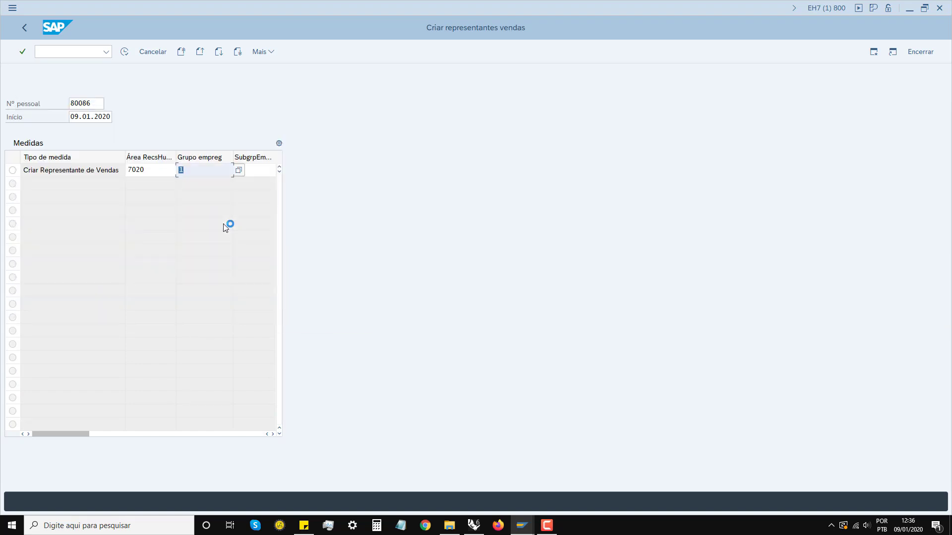
pyautogui.press('Tab')
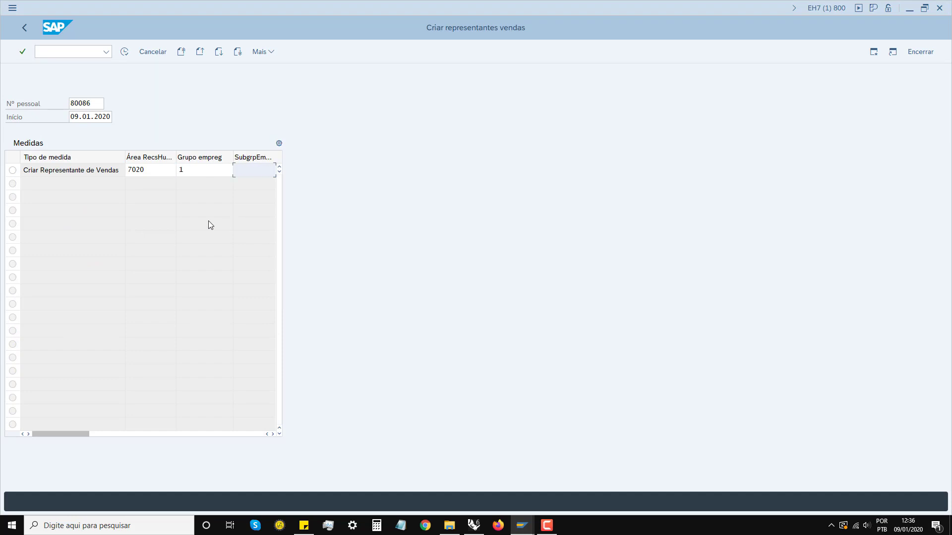
pyautogui.click(272, 434)
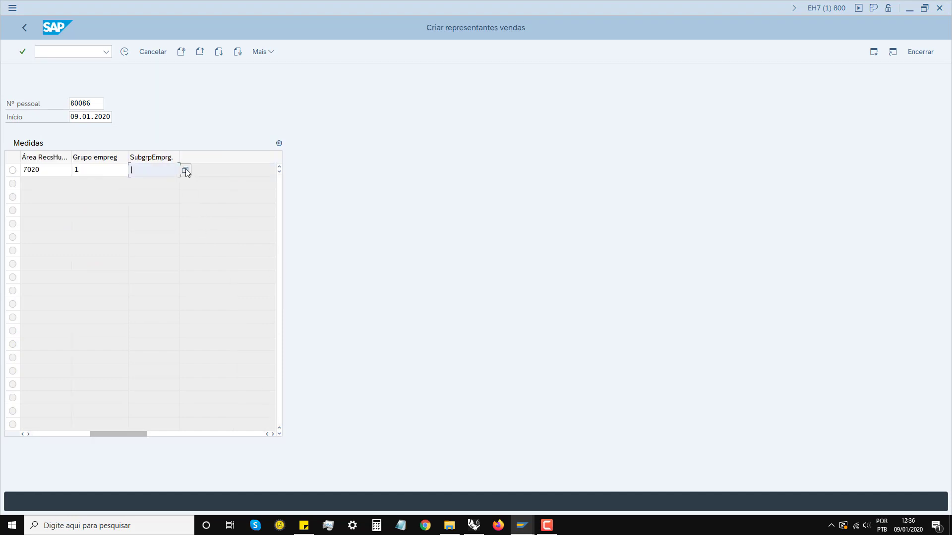
pyautogui.click(185, 170)
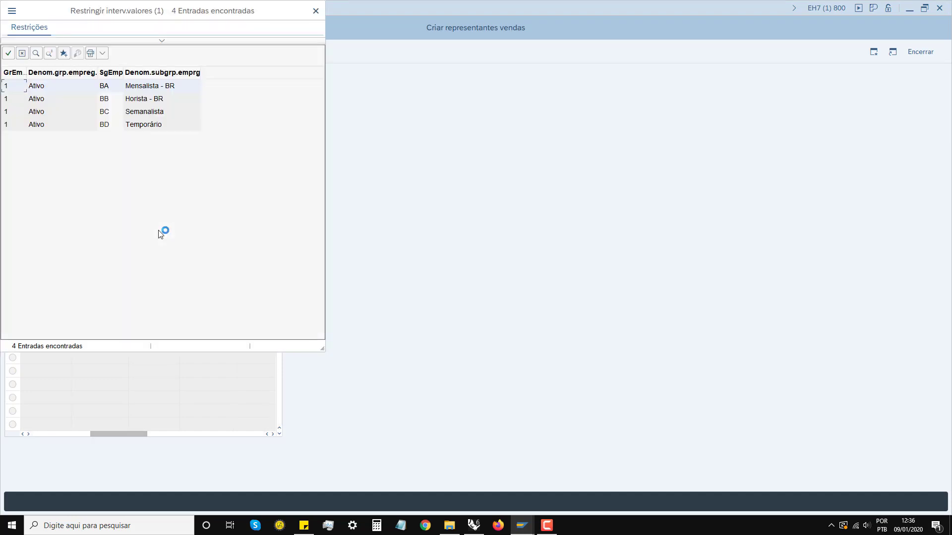
pyautogui.press('Return')
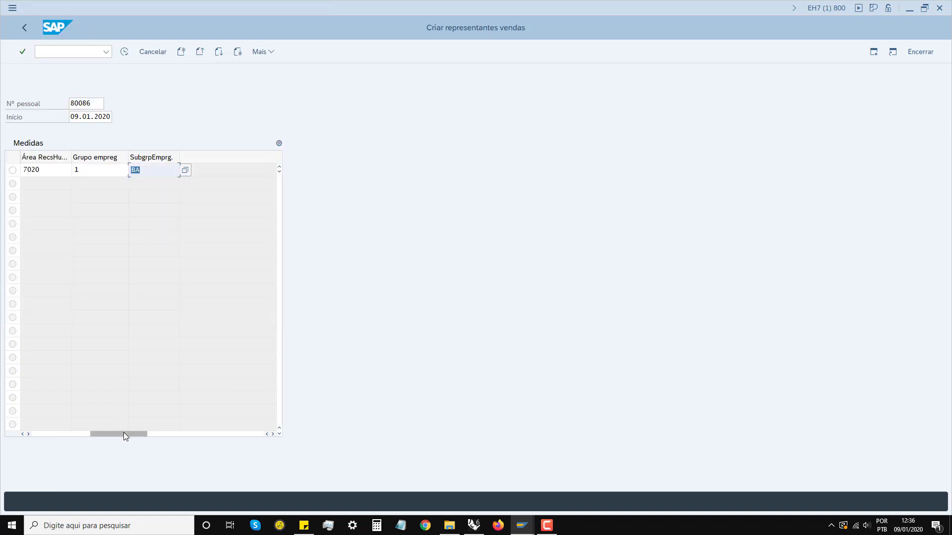
# Step: Select the Criar Representante de Vendas action and execute it
pyautogui.moveTo(123, 433); pyautogui.dragTo(43, 433)
pyautogui.click(13, 171)
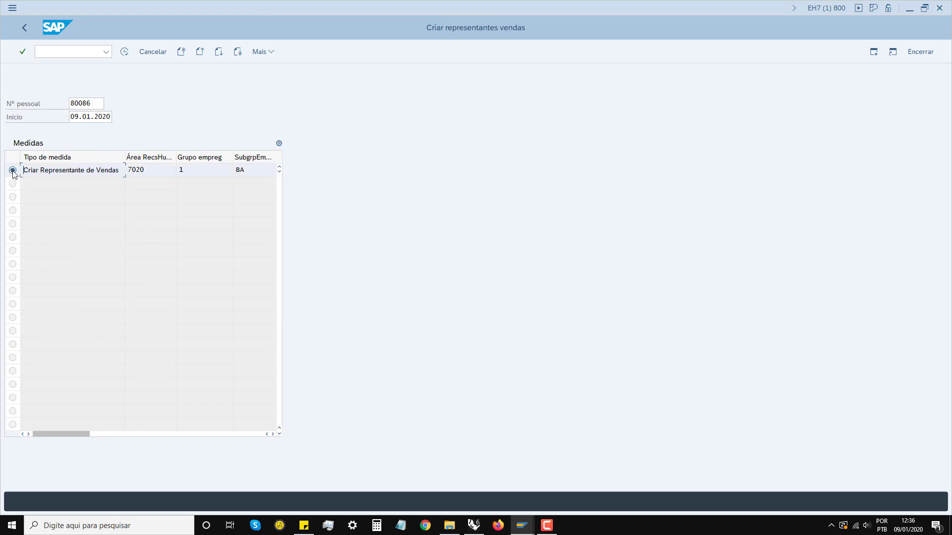
pyautogui.press('F8')
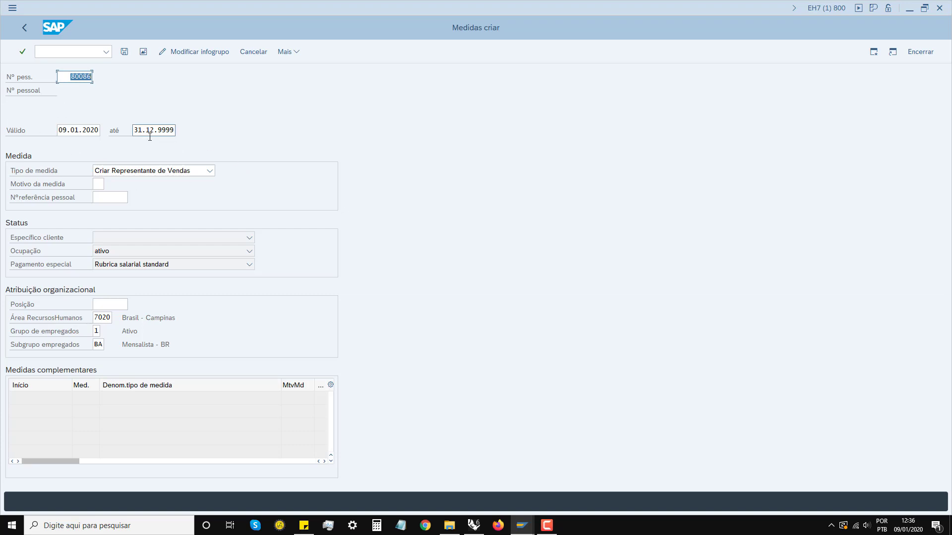
# Step: Enter position 50005214 on the hiring action form and validate the entries
pyautogui.click(110, 304)
pyautogui.write('500')
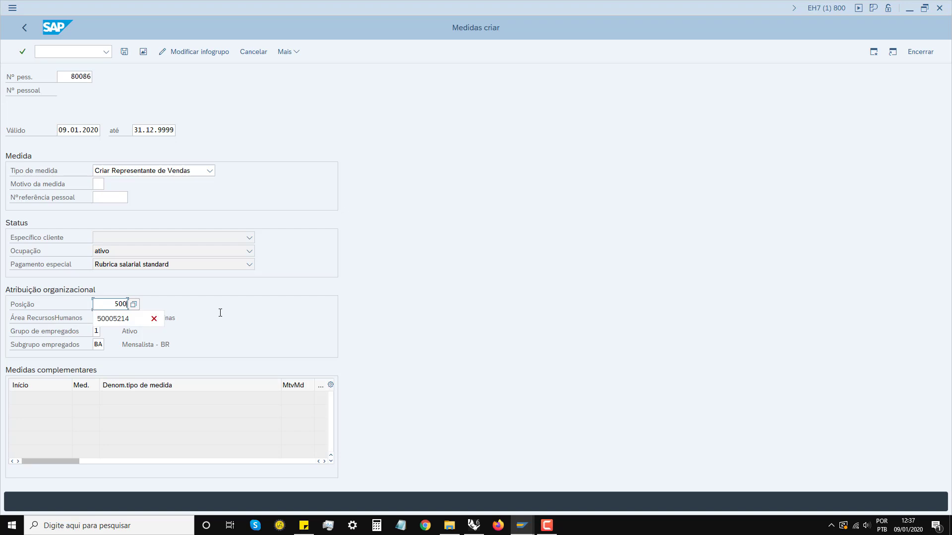
pyautogui.press('Down')
pyautogui.press('Return')
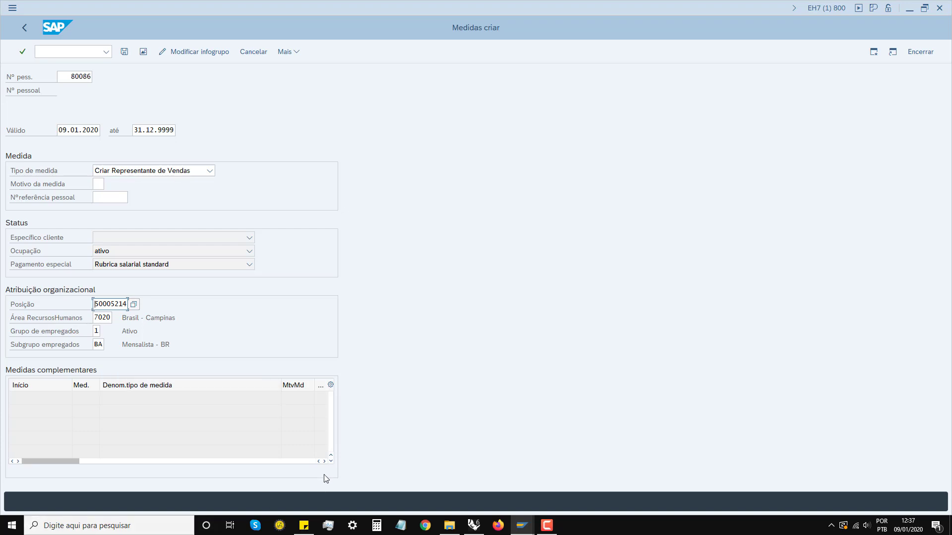
pyautogui.click(325, 461)
pyautogui.click(326, 462)
pyautogui.click(325, 461)
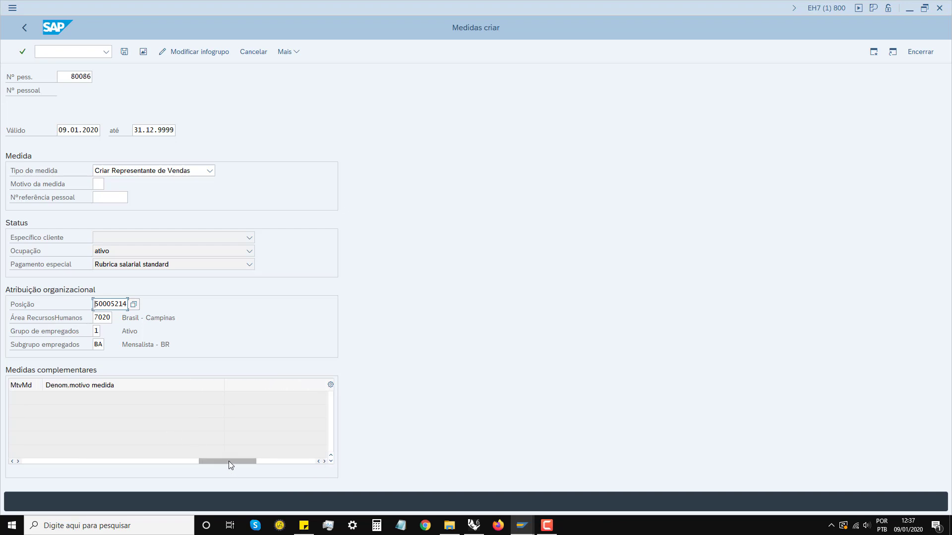
pyautogui.moveTo(228, 461); pyautogui.dragTo(43, 459)
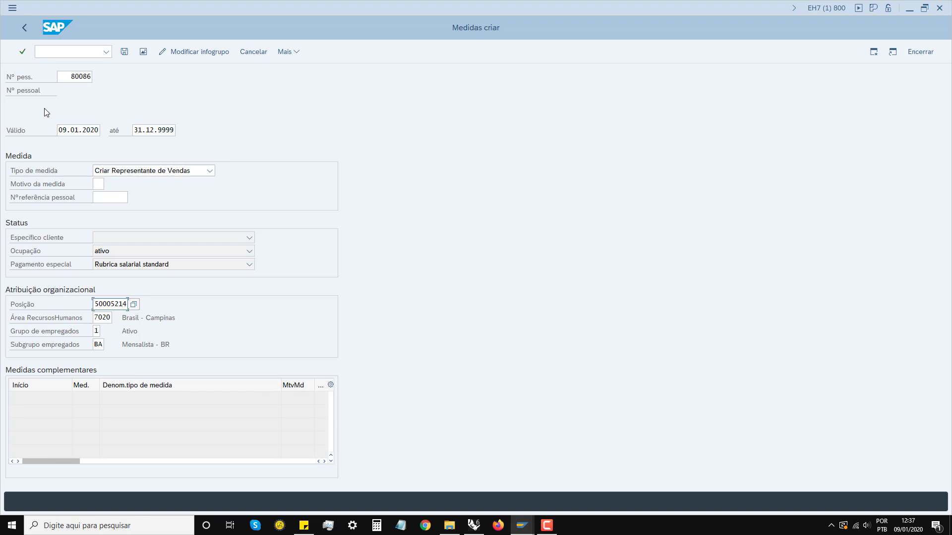
pyautogui.press('Return')
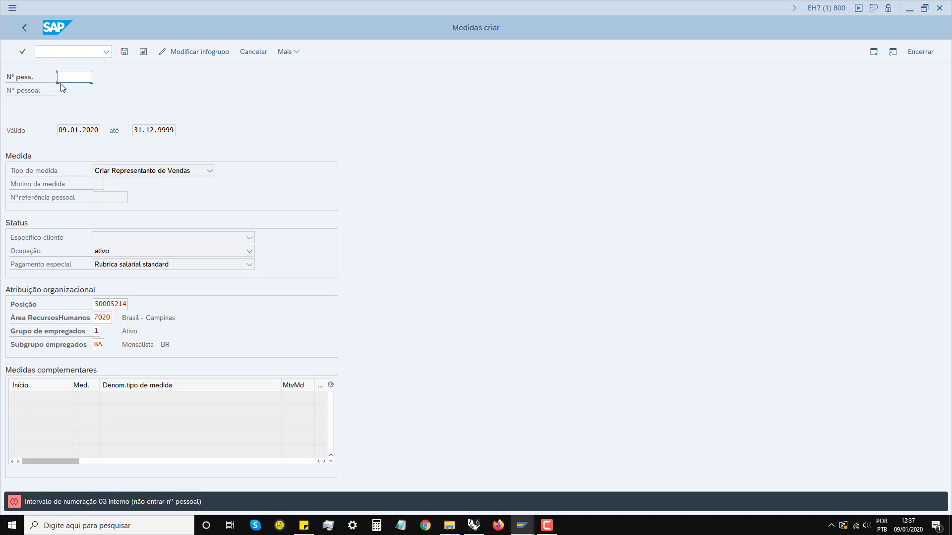
# Step: Recheck the form without a personnel number, then save the hiring action
pyautogui.press('Return')
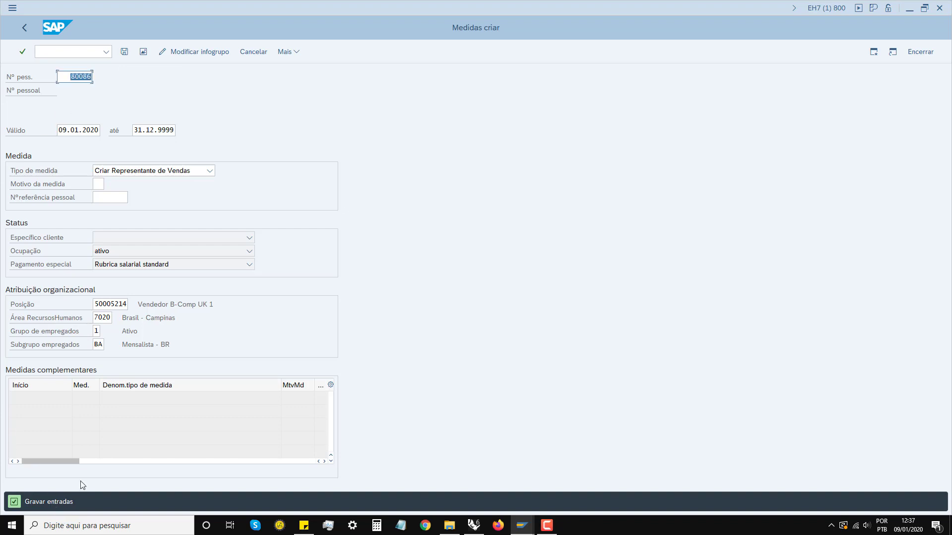
pyautogui.click(125, 51)
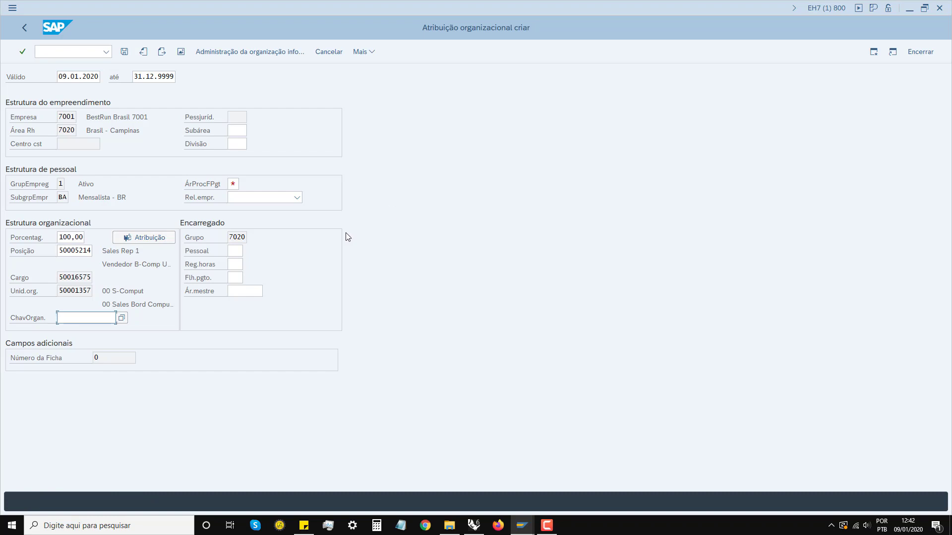
# Step: Continue the organizational assignment with the organizational key left empty
pyautogui.click(546, 526)
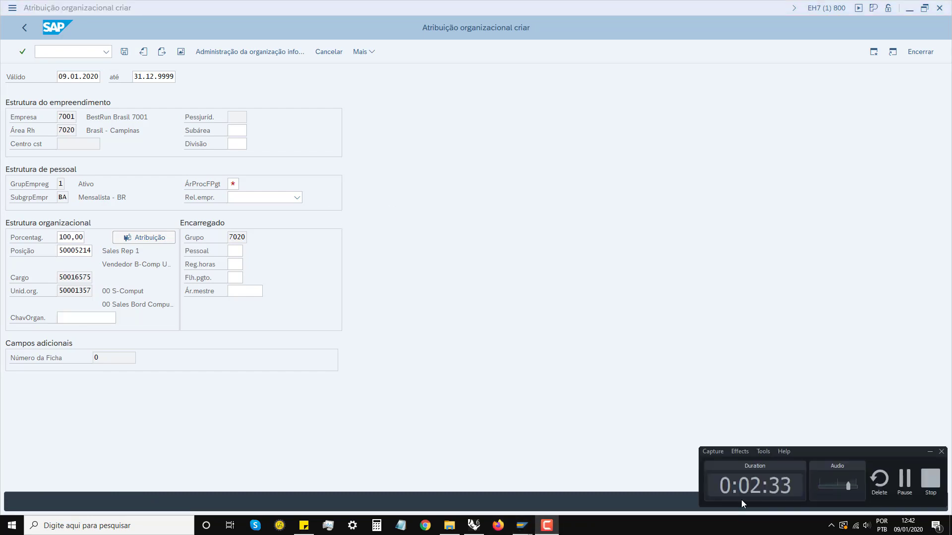
pyautogui.click(930, 452)
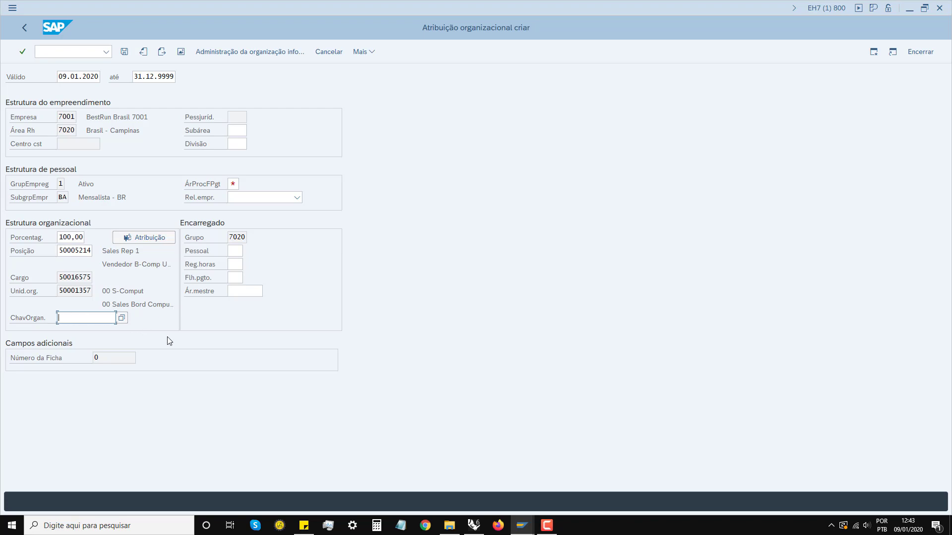
pyautogui.press('Return')
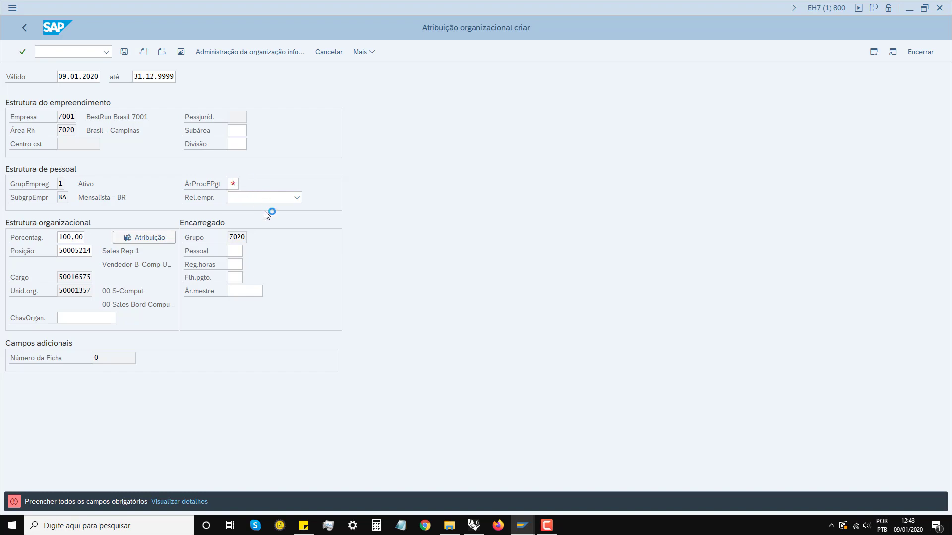
# Step: Pick payroll area G1 from the payroll area list
pyautogui.click(234, 184)
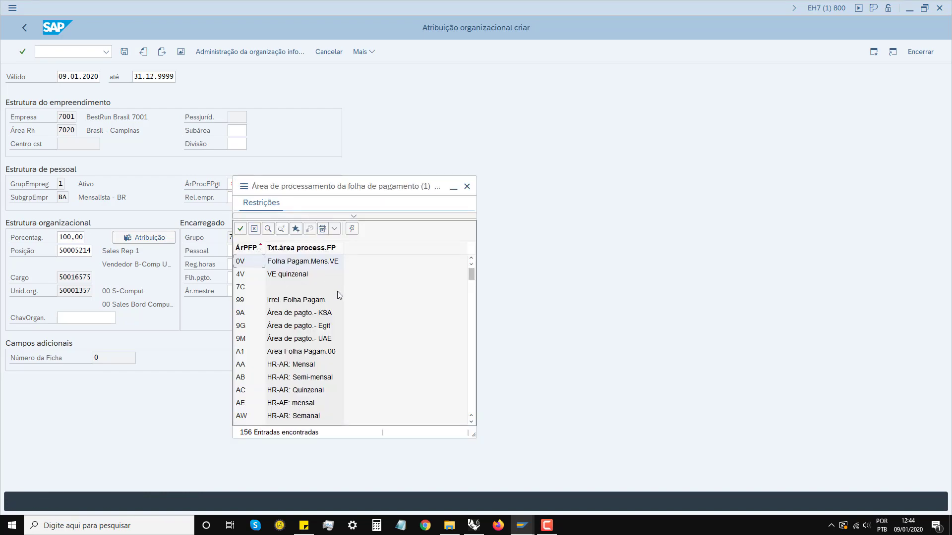
pyautogui.press('Down')
pyautogui.press('Down')
pyautogui.press('Down')
pyautogui.press('Down')
pyautogui.press('Down')
pyautogui.press('Down')
pyautogui.press('Down')
pyautogui.press('Down')
pyautogui.press('Down')
pyautogui.press('Down')
pyautogui.press('Down')
pyautogui.press('Down')
pyautogui.press('Down')
pyautogui.press('Down')
pyautogui.press('Down')
pyautogui.press('Down')
pyautogui.press('Down')
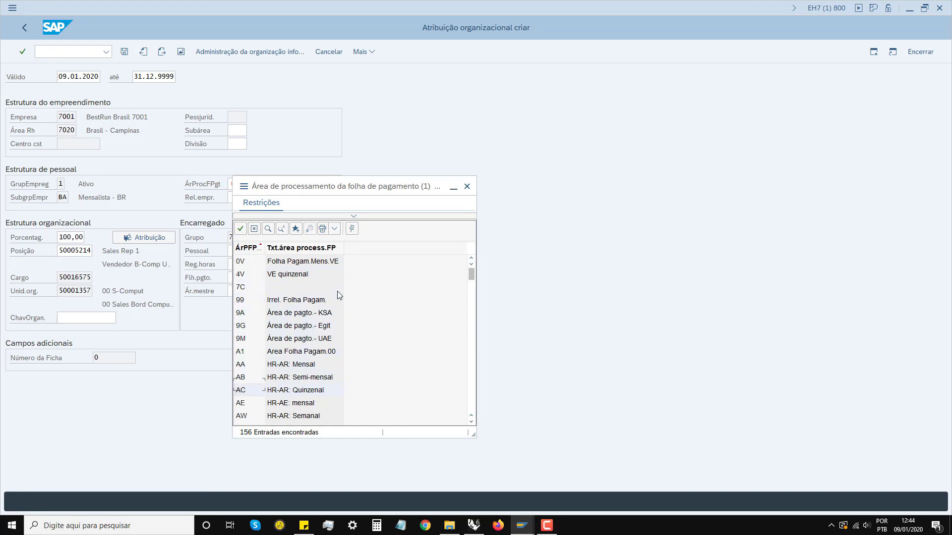
pyautogui.press('Down')
pyautogui.press('Down')
pyautogui.press('Down')
pyautogui.press('Down')
pyautogui.press('Down')
pyautogui.press('Down')
pyautogui.press('Down')
pyautogui.press('Down')
pyautogui.press('Down')
pyautogui.press('Down')
pyautogui.press('Down')
pyautogui.press('Down')
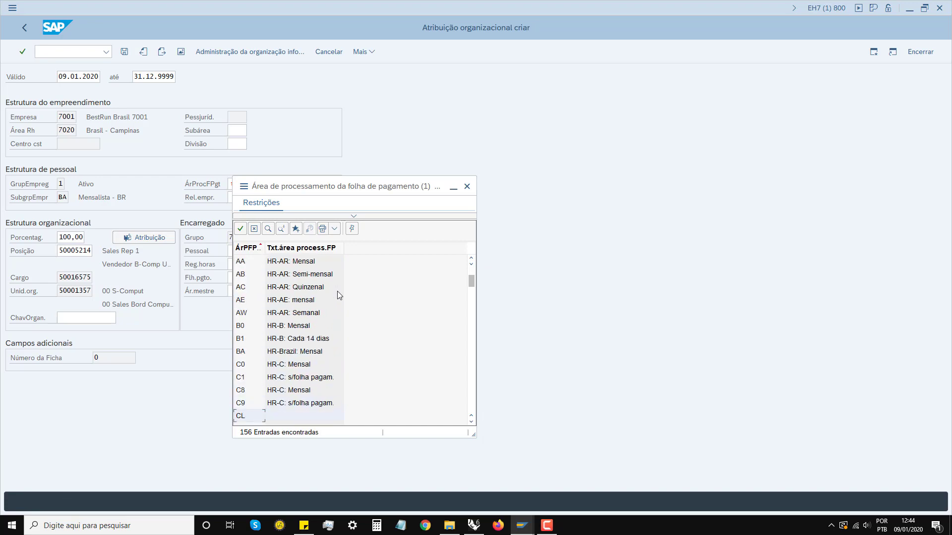
pyautogui.press('Down')
pyautogui.press('Down')
pyautogui.press('Down')
pyautogui.press('Down')
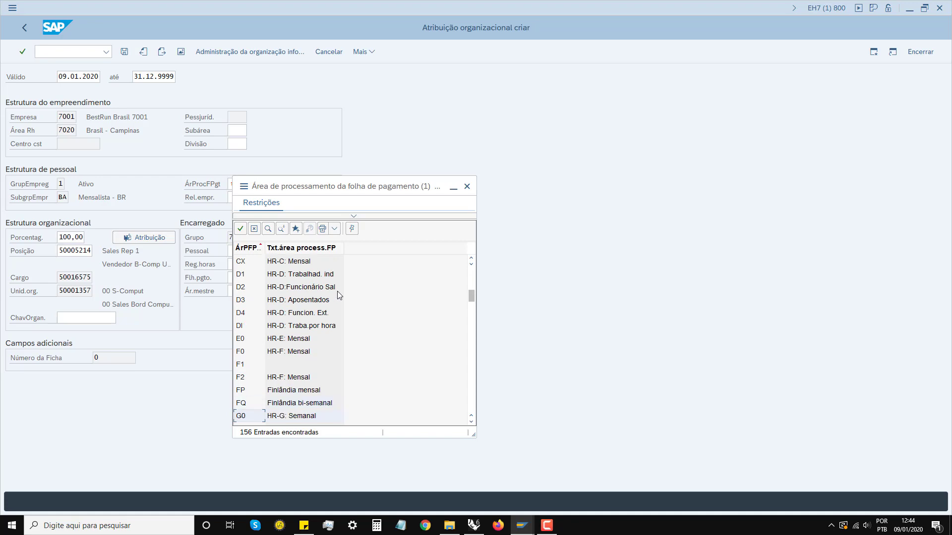
pyautogui.press('Up')
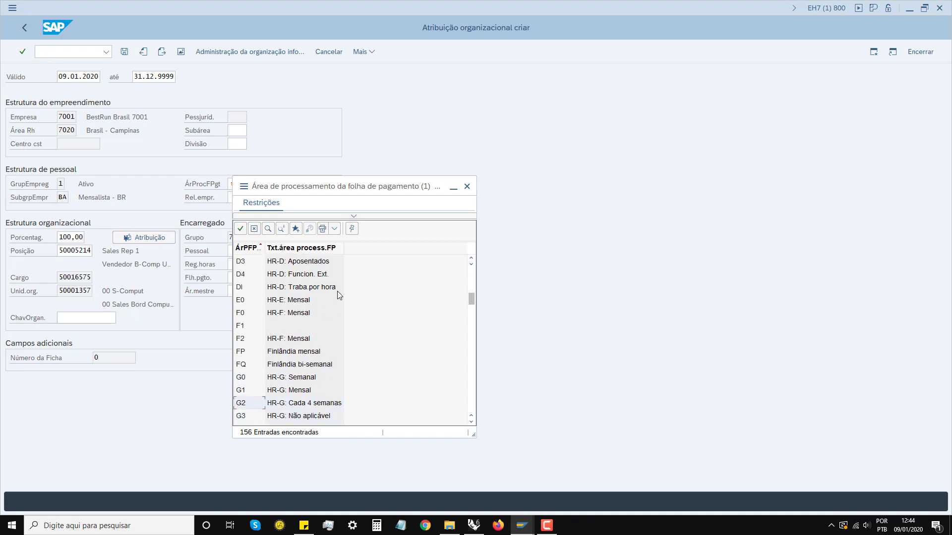
pyautogui.press('Up')
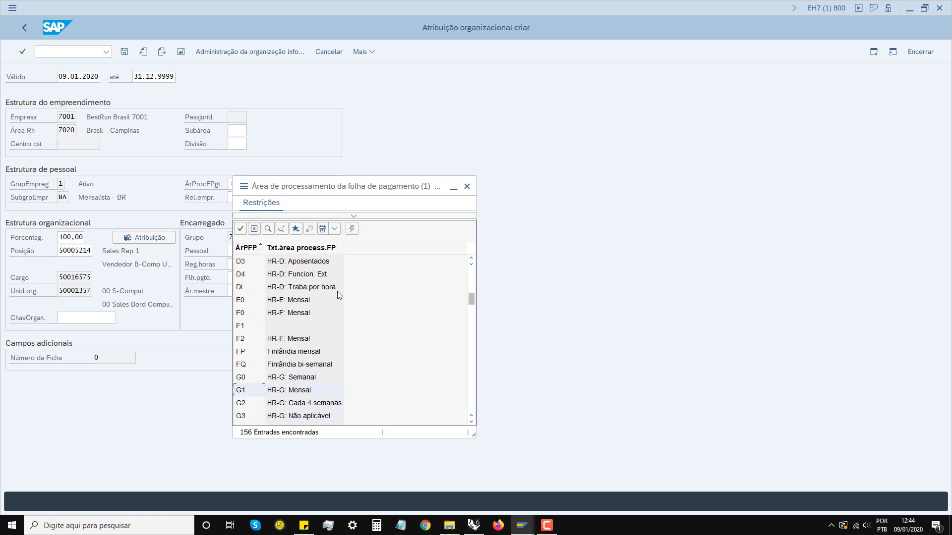
pyautogui.press('Escape')
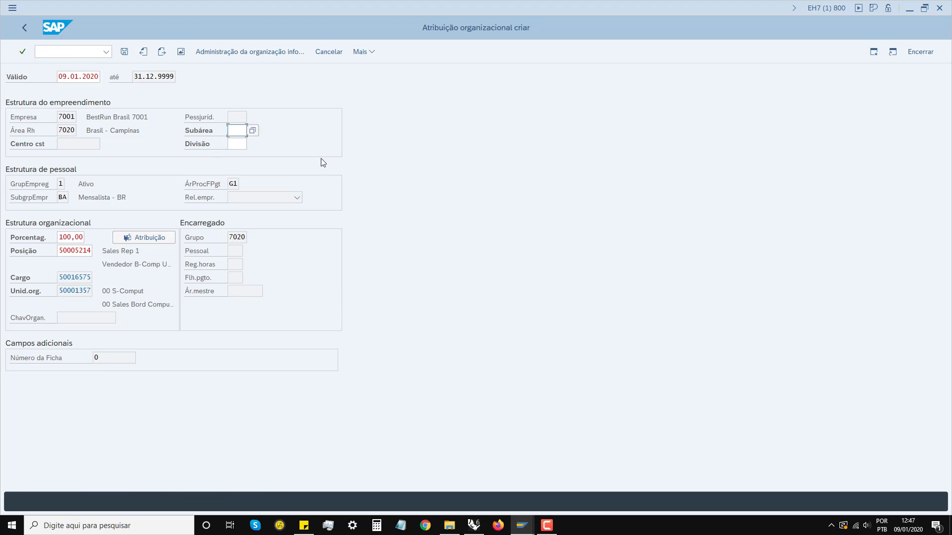
# Step: Fill in subarea 7020 (IDES-Planta Campinas) and validate the organizational assignment
pyautogui.press('Return')
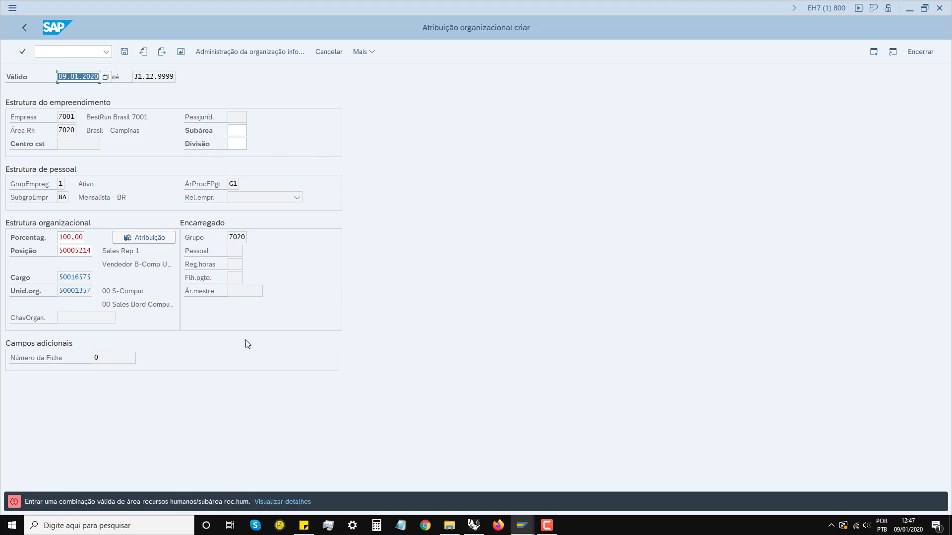
pyautogui.click(237, 131)
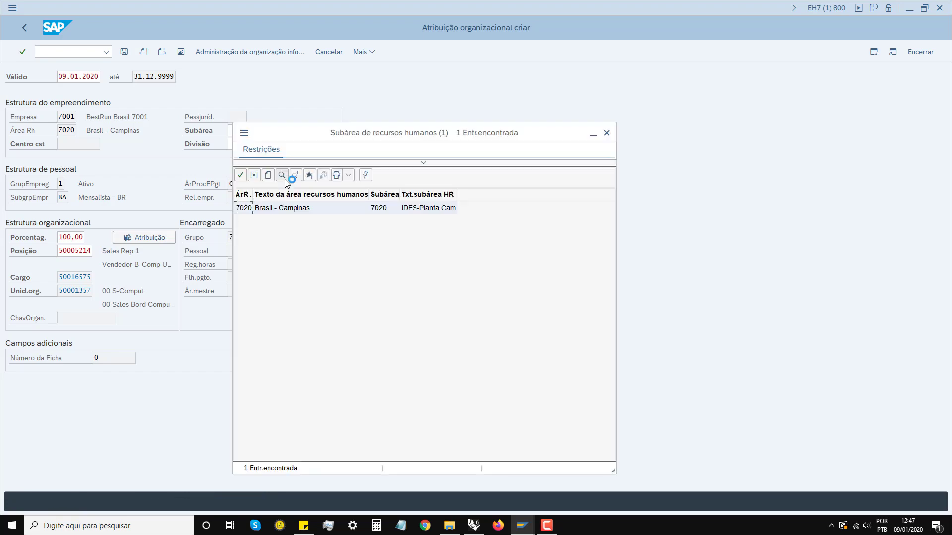
pyautogui.click(546, 525)
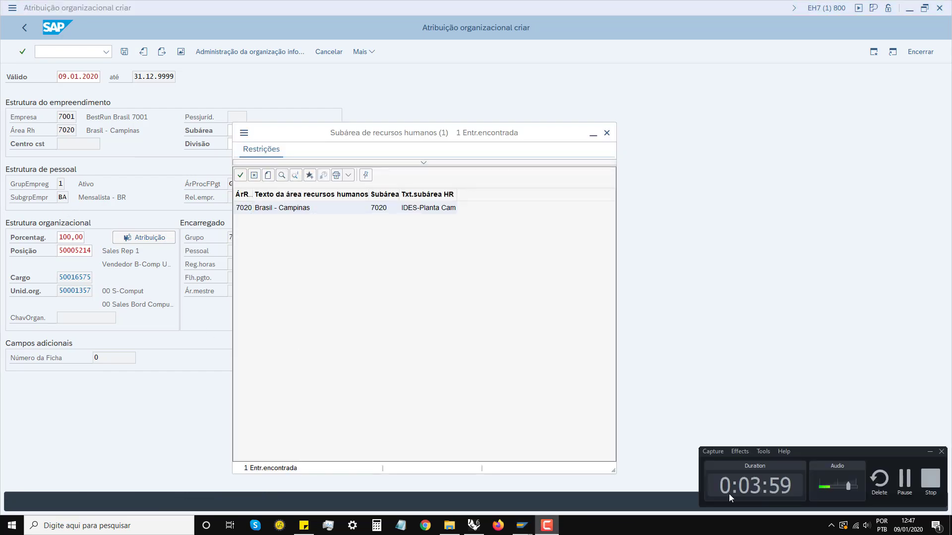
pyautogui.click(931, 452)
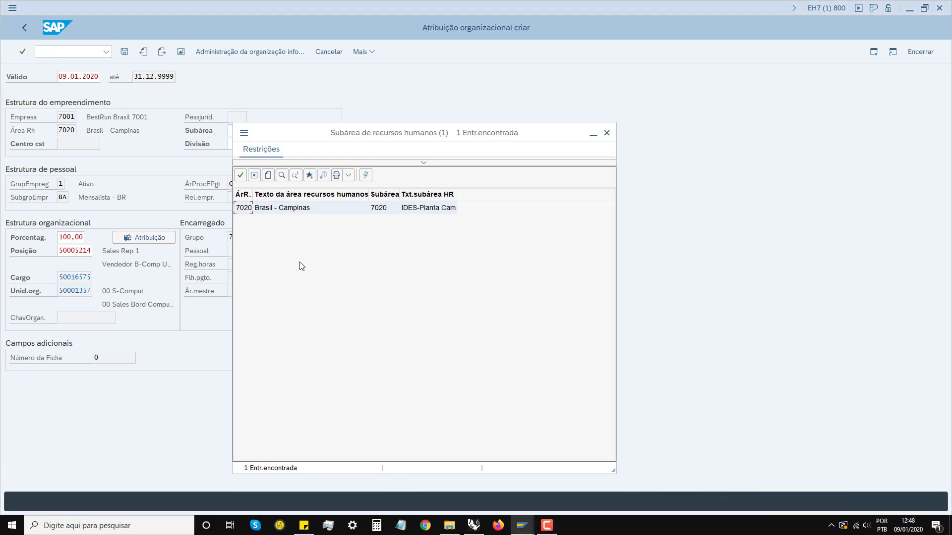
pyautogui.press('Escape')
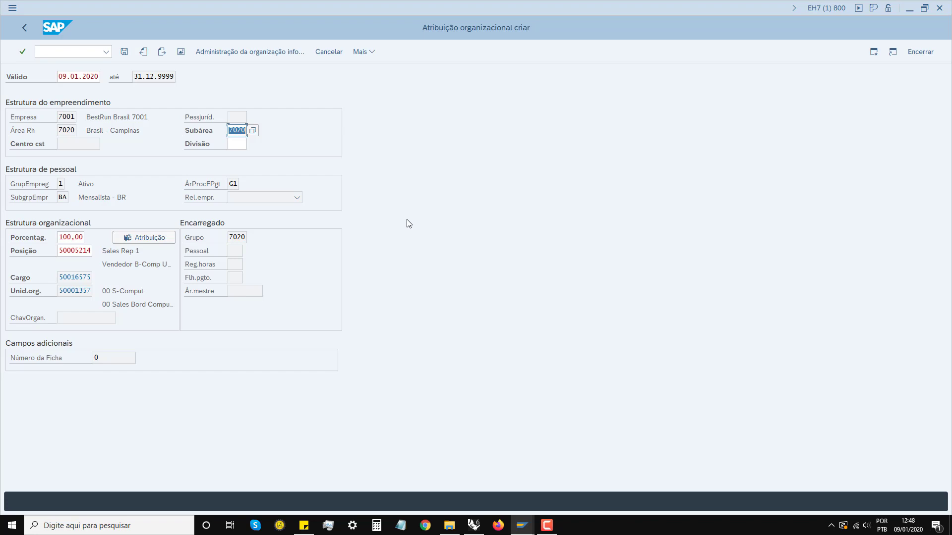
pyautogui.press('Return')
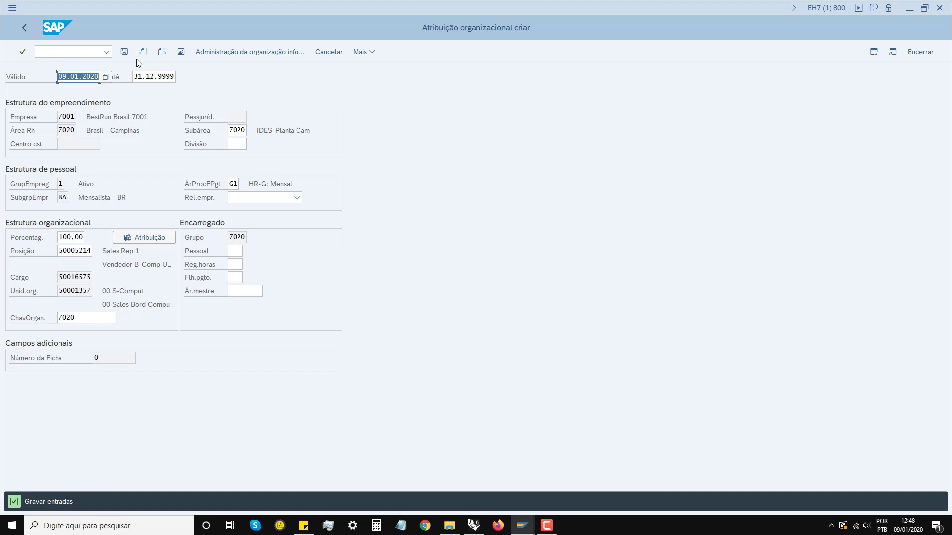
# Step: Save the organizational assignment, then set form of address Sr. and name format 00
pyautogui.click(125, 52)
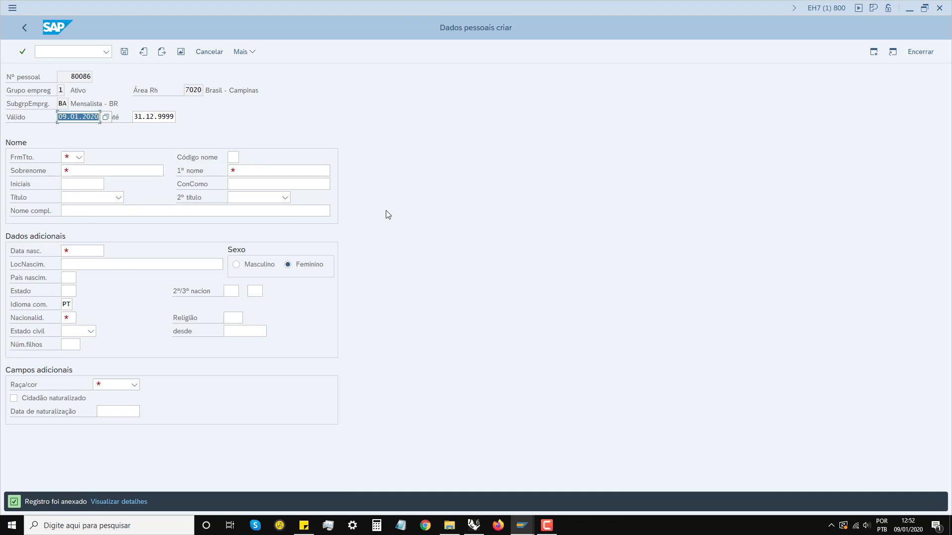
pyautogui.click(546, 525)
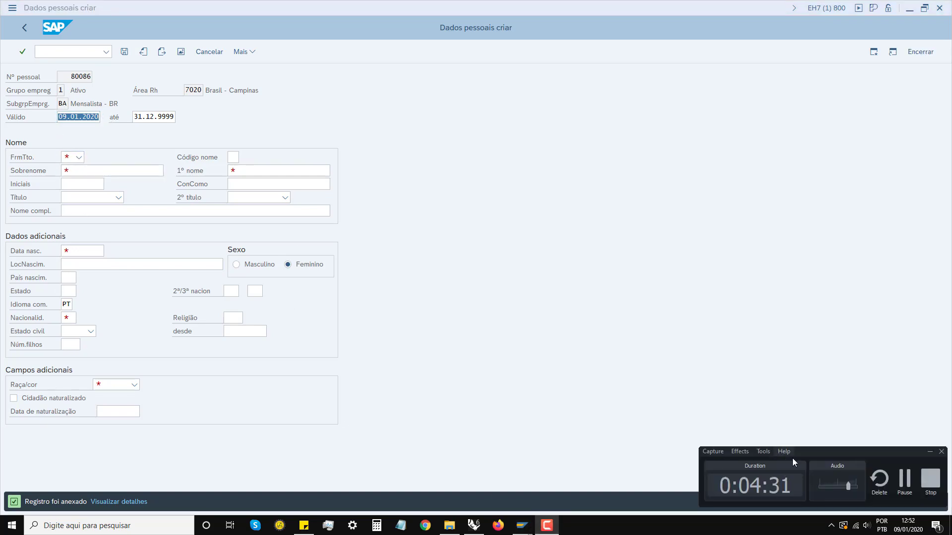
pyautogui.click(930, 452)
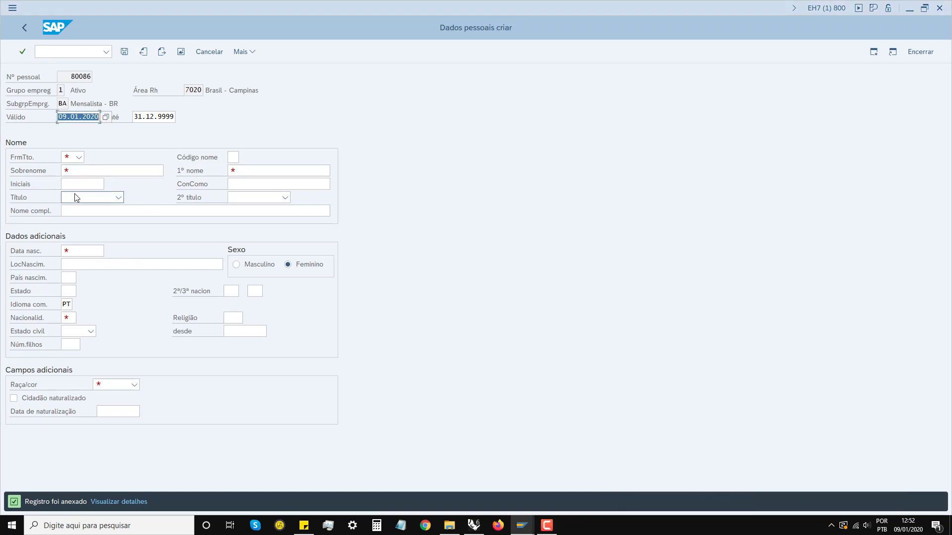
pyautogui.click(77, 157)
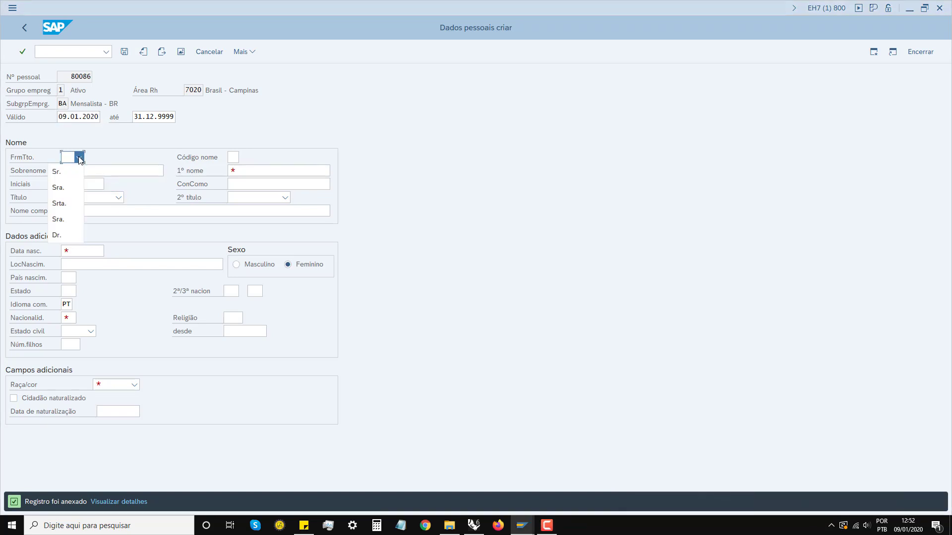
pyautogui.click(59, 172)
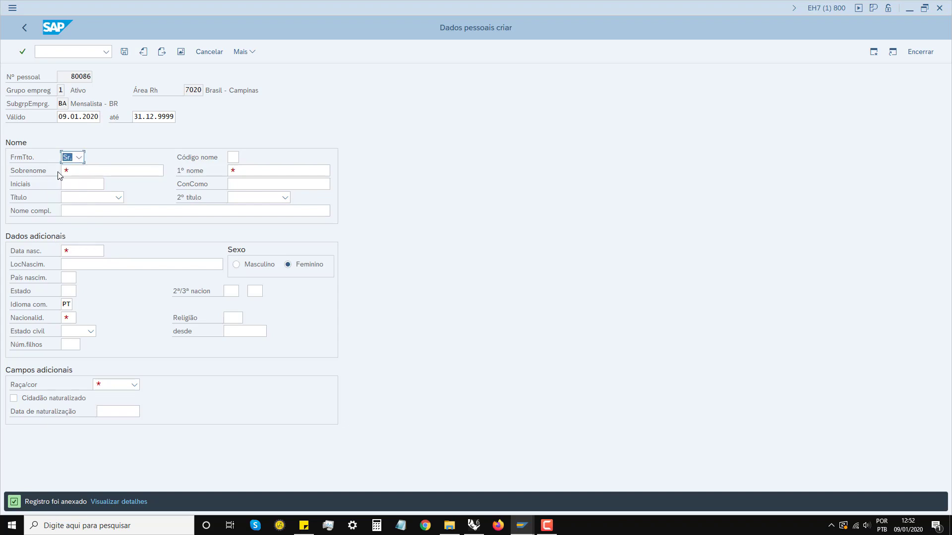
pyautogui.click(235, 158)
pyautogui.click(244, 160)
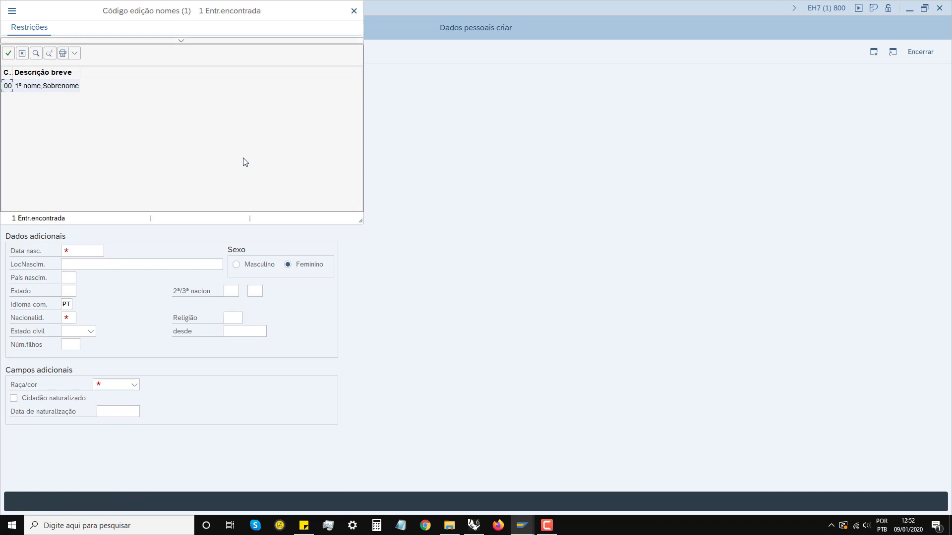
pyautogui.press('Escape')
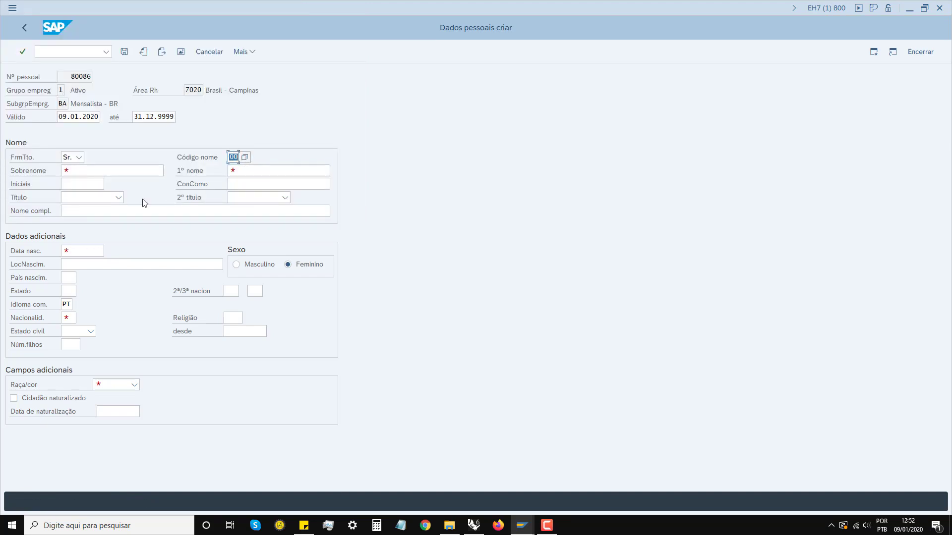
# Step: Enter the new hire's surname, first name and initials
pyautogui.click(82, 172)
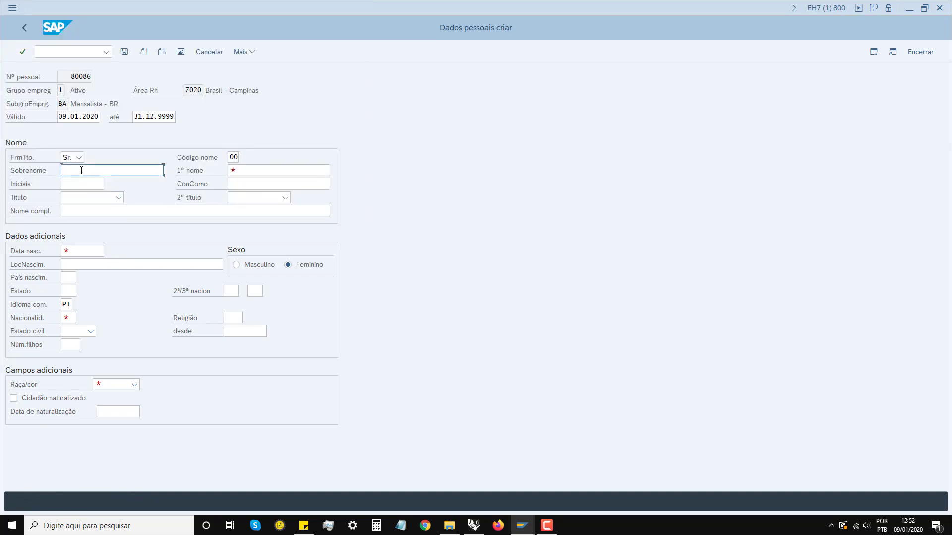
pyautogui.click(243, 167)
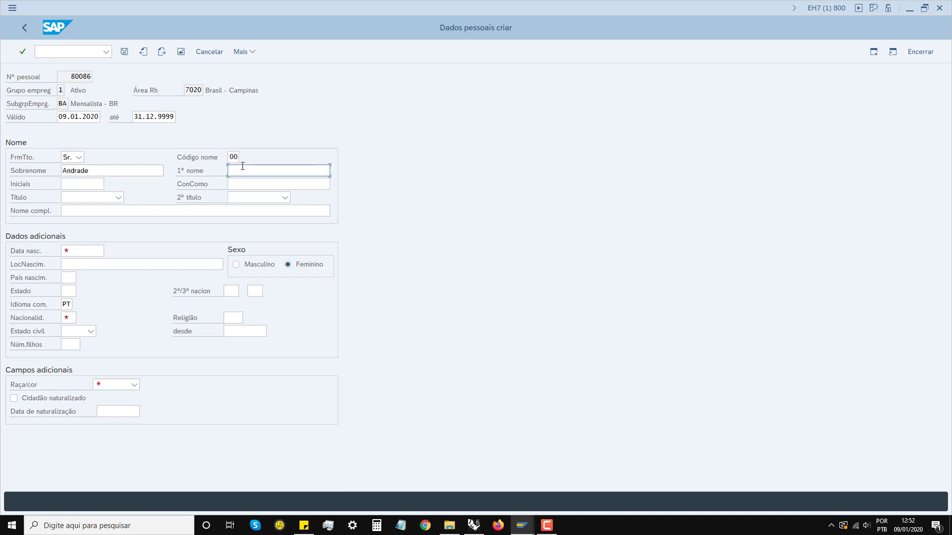
pyautogui.press('Tab')
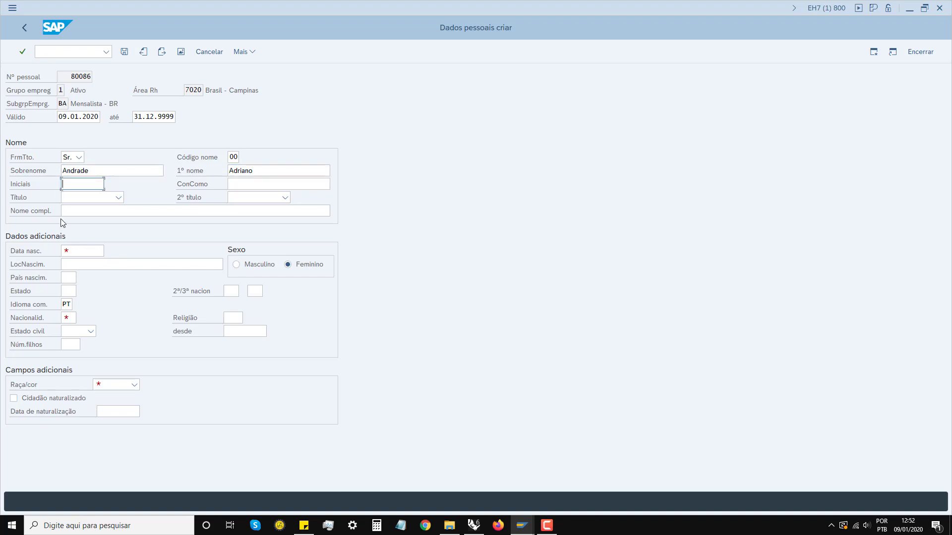
pyautogui.write('AA')
pyautogui.click(119, 198)
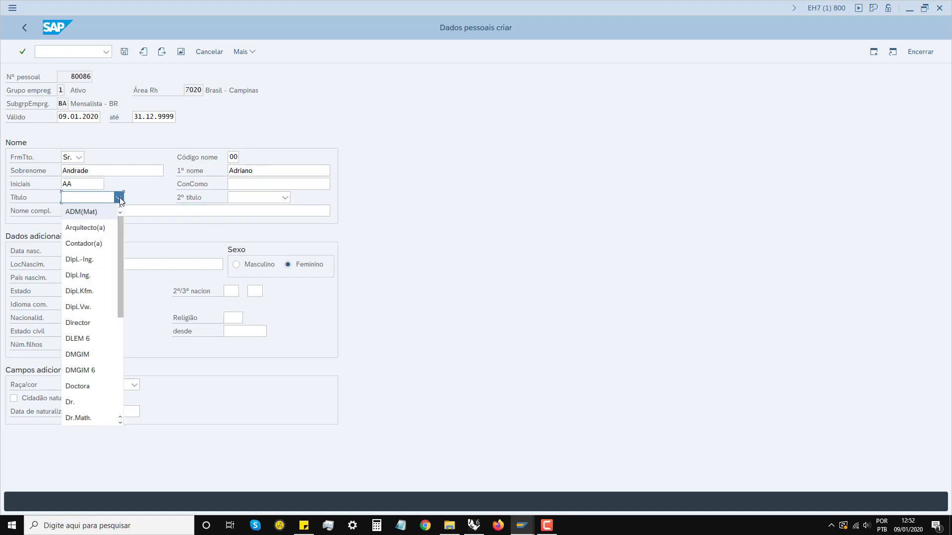
# Step: Set titles Arquitecto(a) and B.A. and enter the employee's full name
pyautogui.click(94, 227)
pyautogui.click(289, 199)
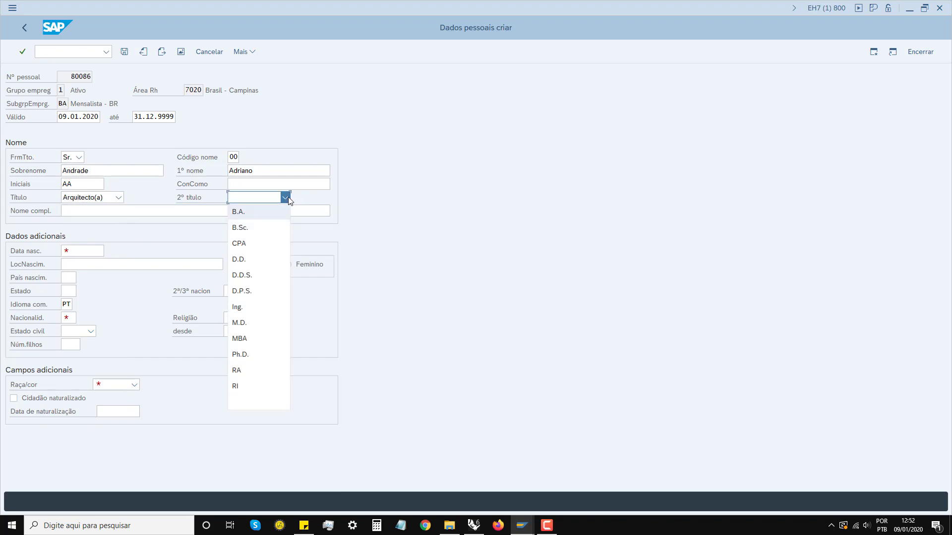
pyautogui.click(259, 212)
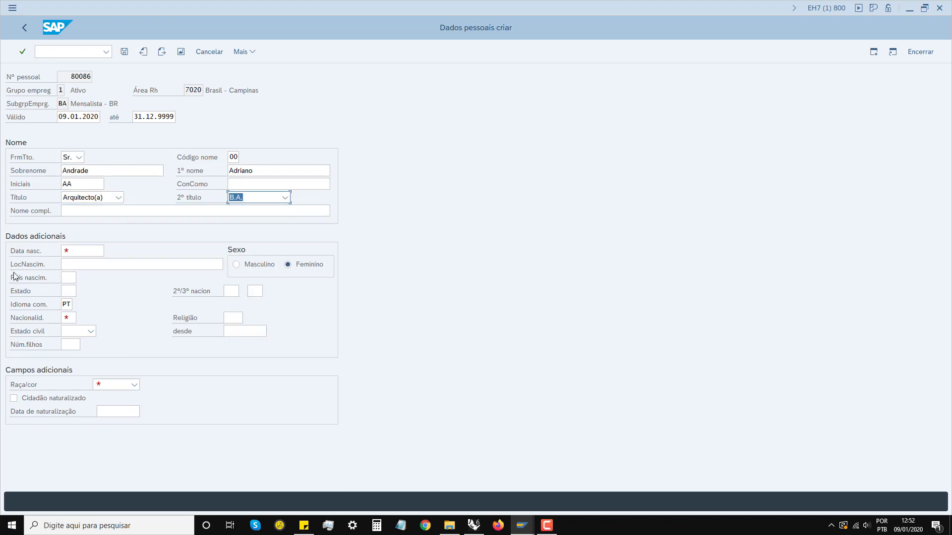
pyautogui.click(76, 211)
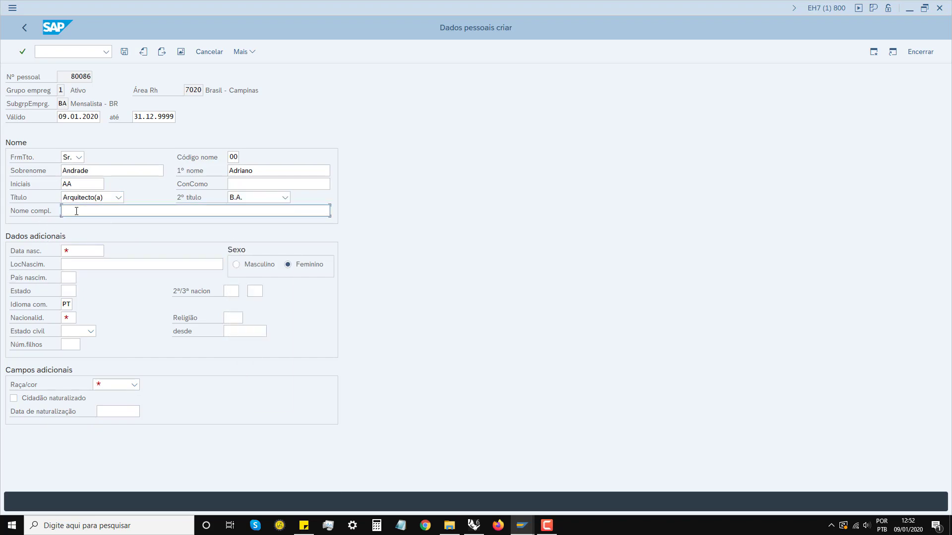
pyautogui.click(72, 250)
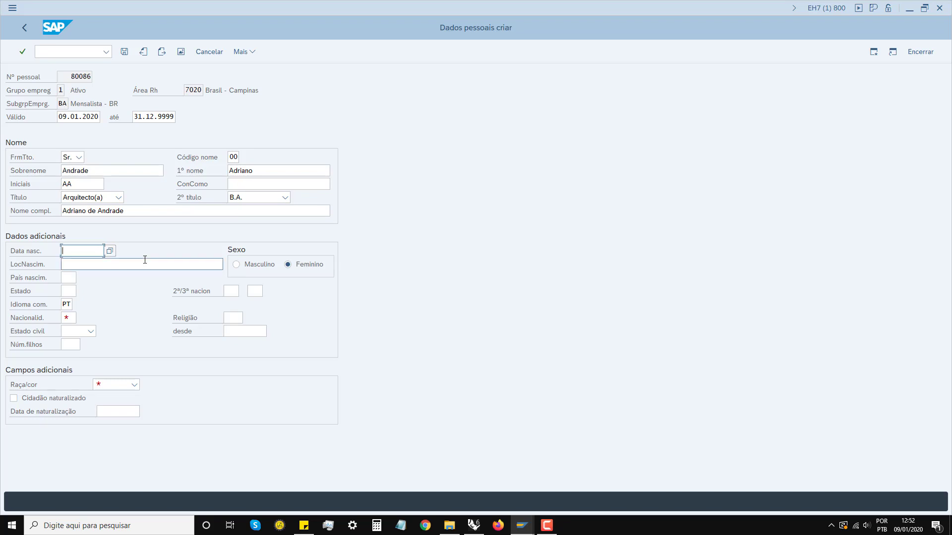
pyautogui.press('Return')
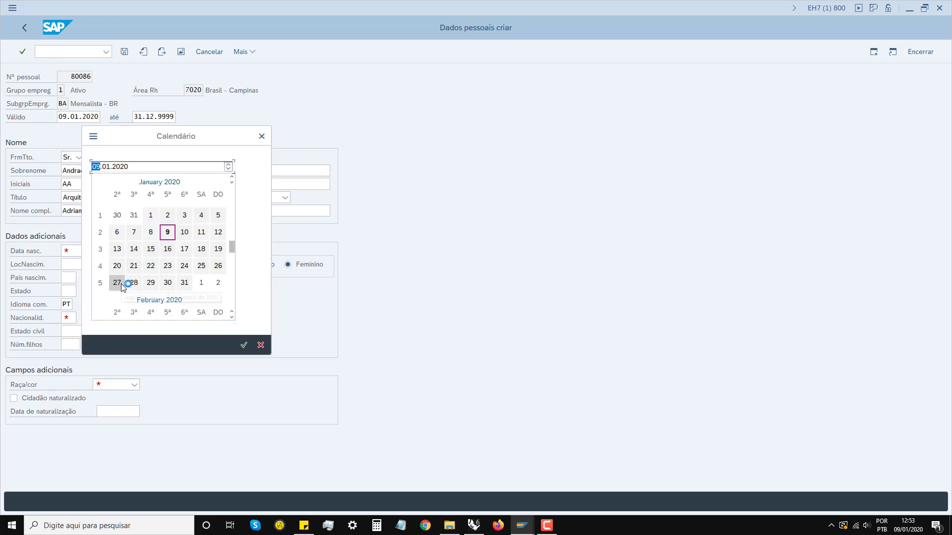
# Step: Move the birth-date calendar's day and year back toward 1980
pyautogui.click(229, 169)
pyautogui.click(229, 169)
pyautogui.click(229, 170)
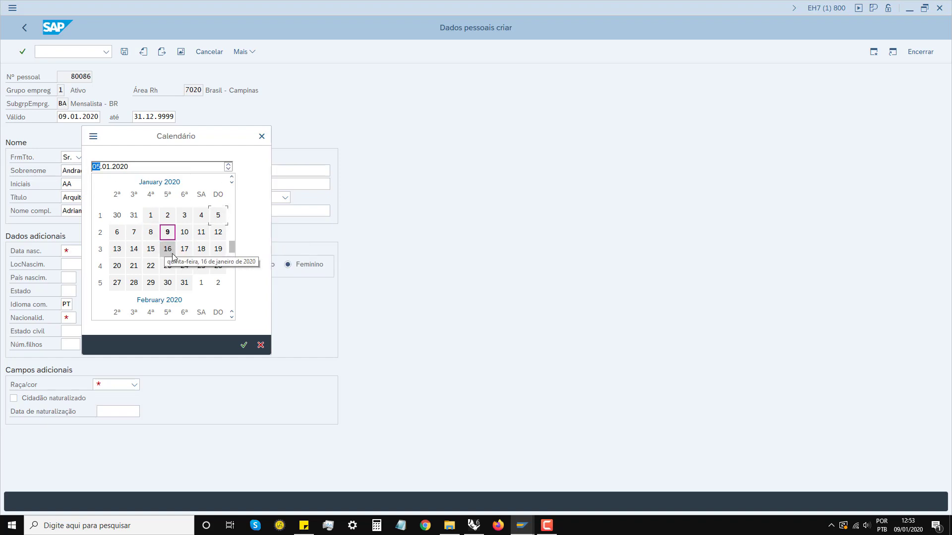
pyautogui.doubleClick(117, 248)
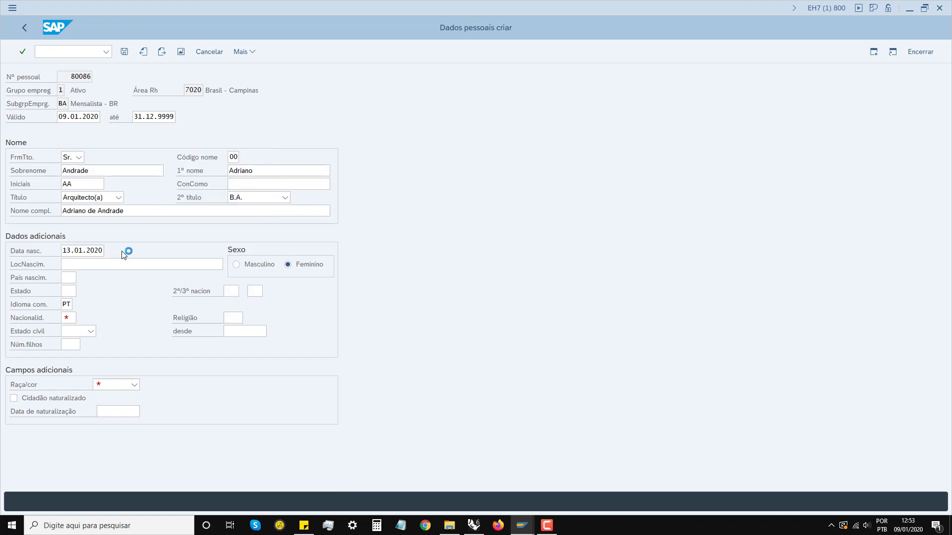
pyautogui.doubleClick(125, 166)
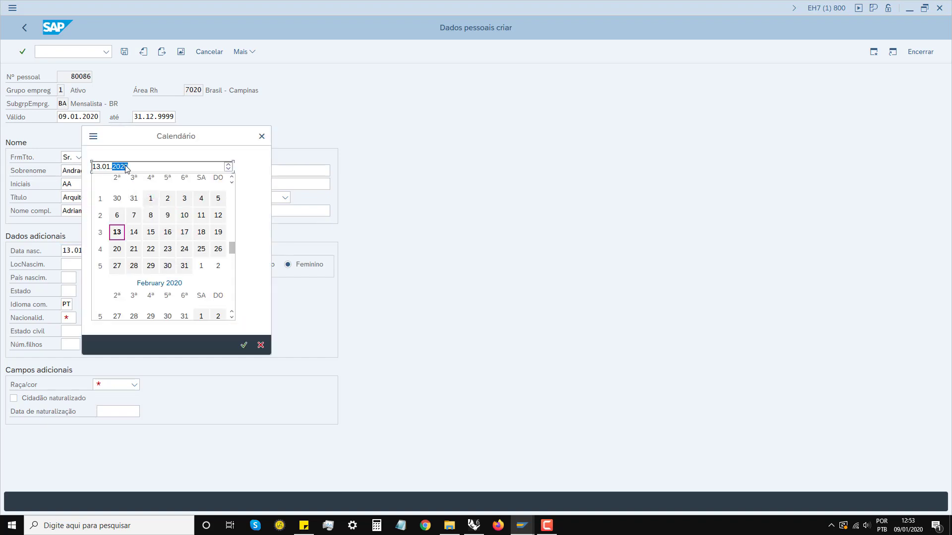
pyautogui.click(228, 169)
pyautogui.click(228, 169)
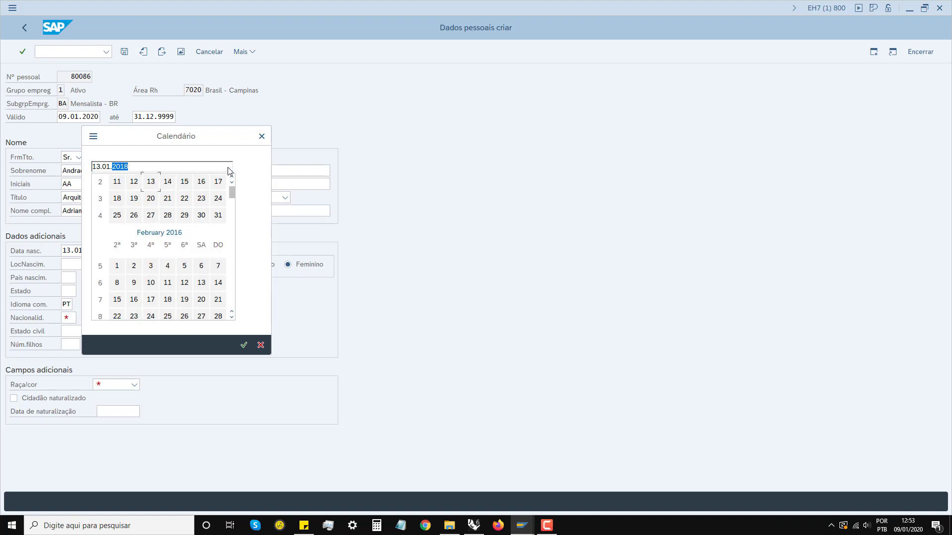
pyautogui.scroll(10, 228, 171)
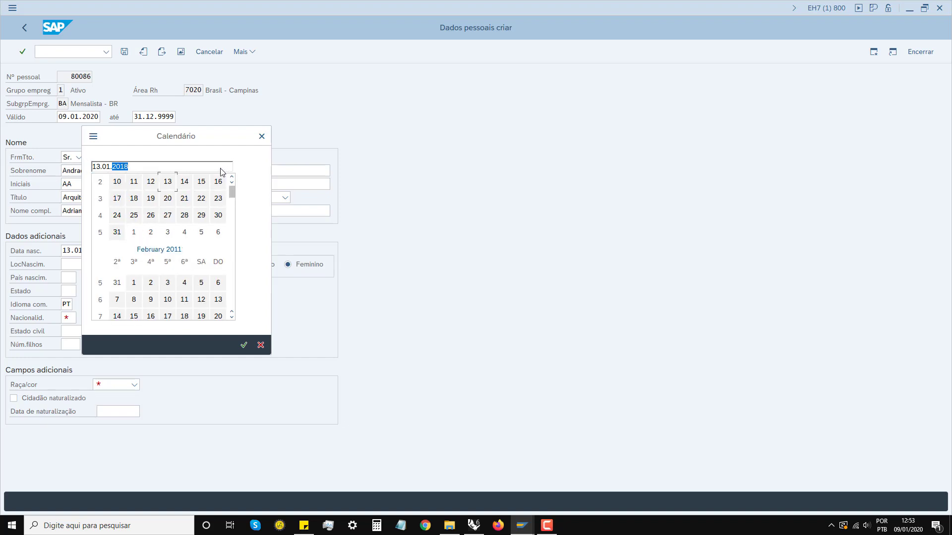
pyautogui.scroll(4, 203, 175)
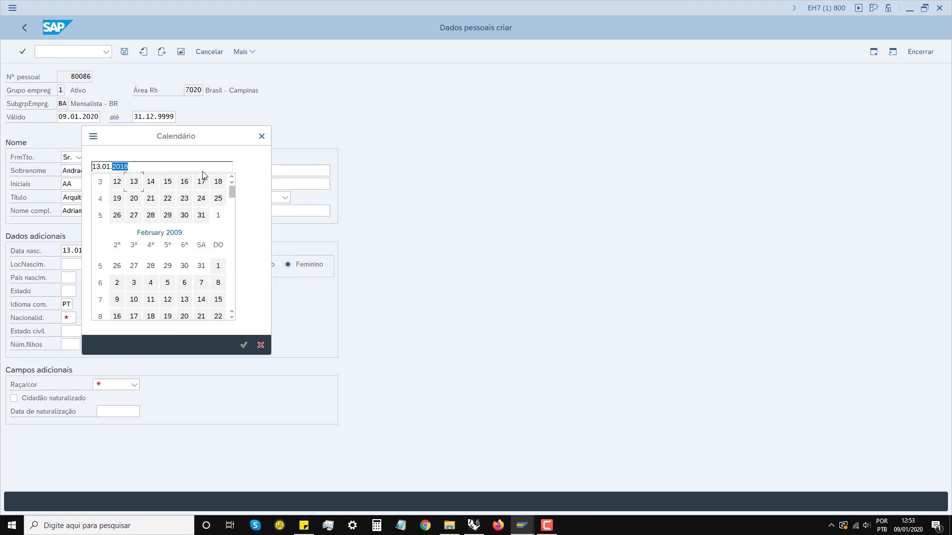
pyautogui.scroll(2, 203, 174)
pyautogui.scroll(2, 151, 189)
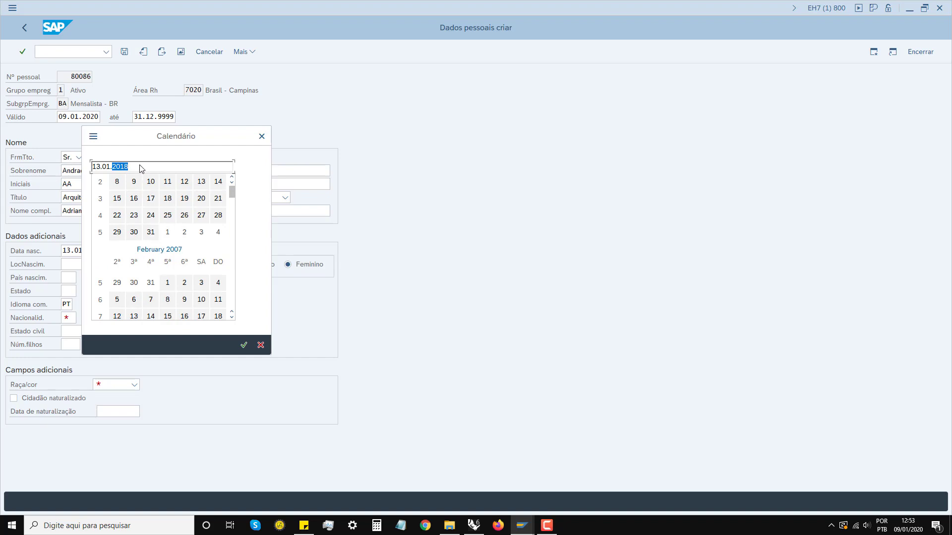
pyautogui.write('1980')
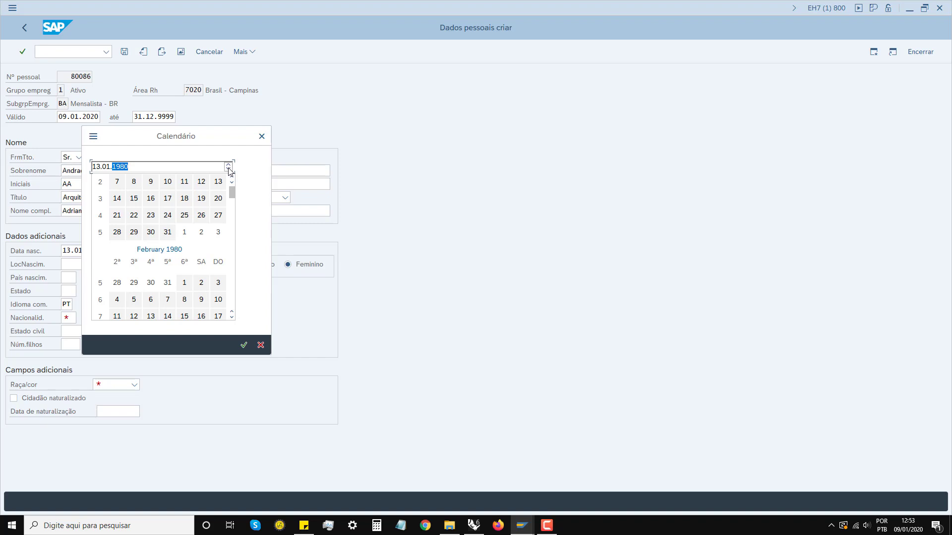
pyautogui.click(228, 171)
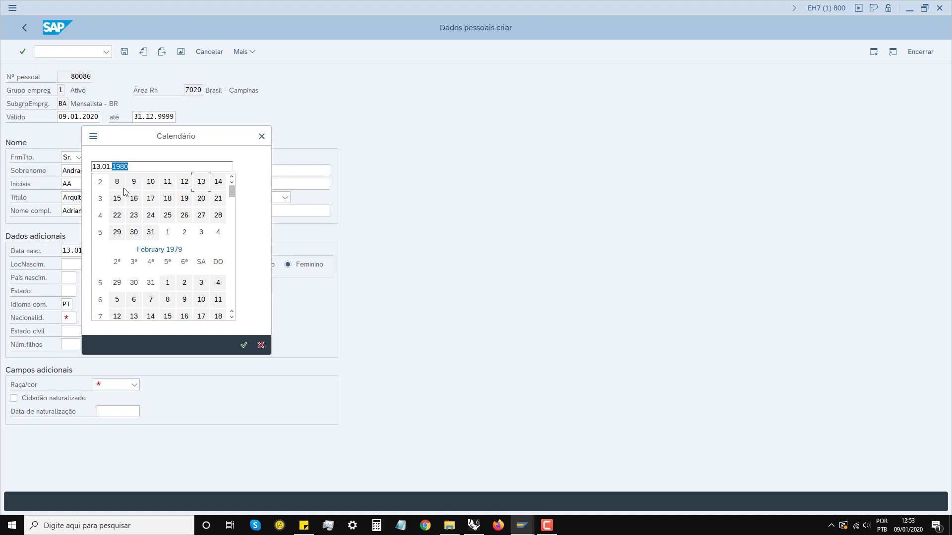
pyautogui.click(106, 167)
pyautogui.click(143, 167)
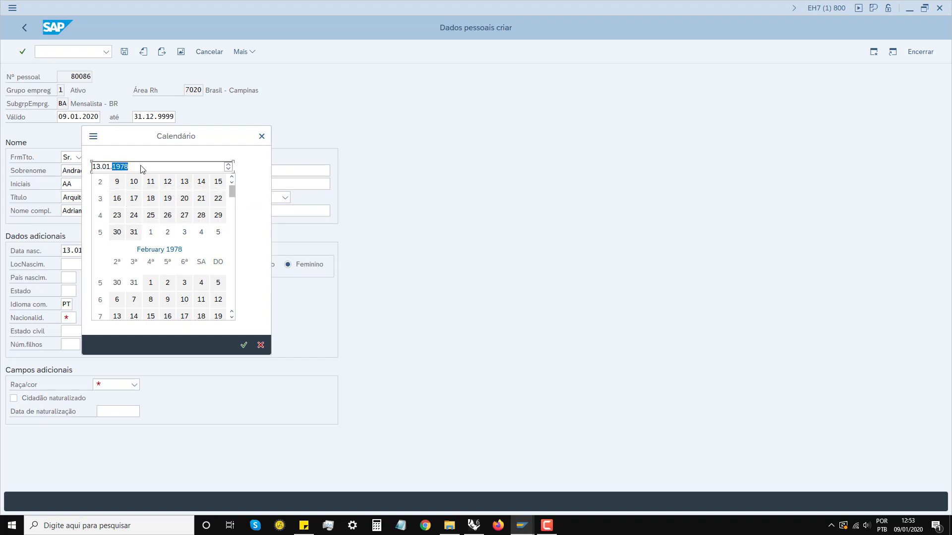
pyautogui.click(228, 165)
pyautogui.click(228, 165)
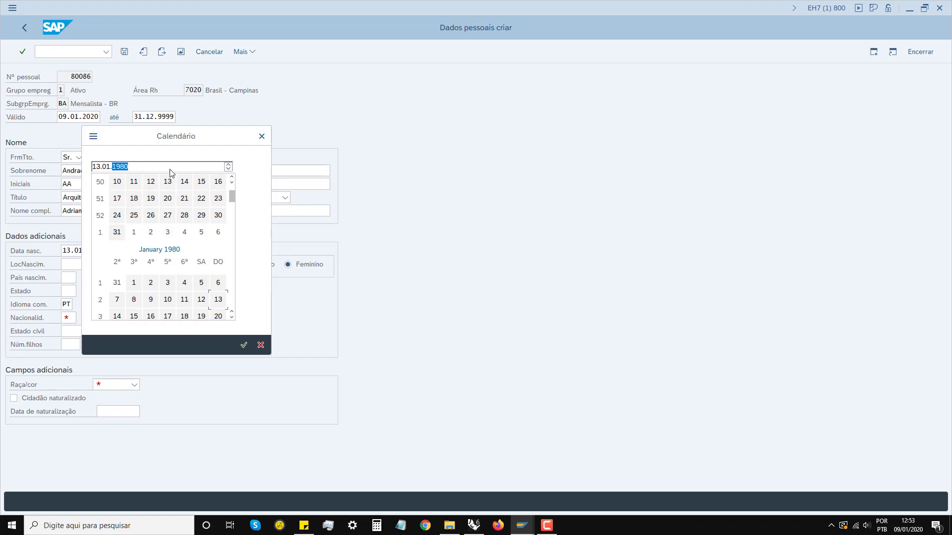
pyautogui.click(151, 184)
pyautogui.click(112, 249)
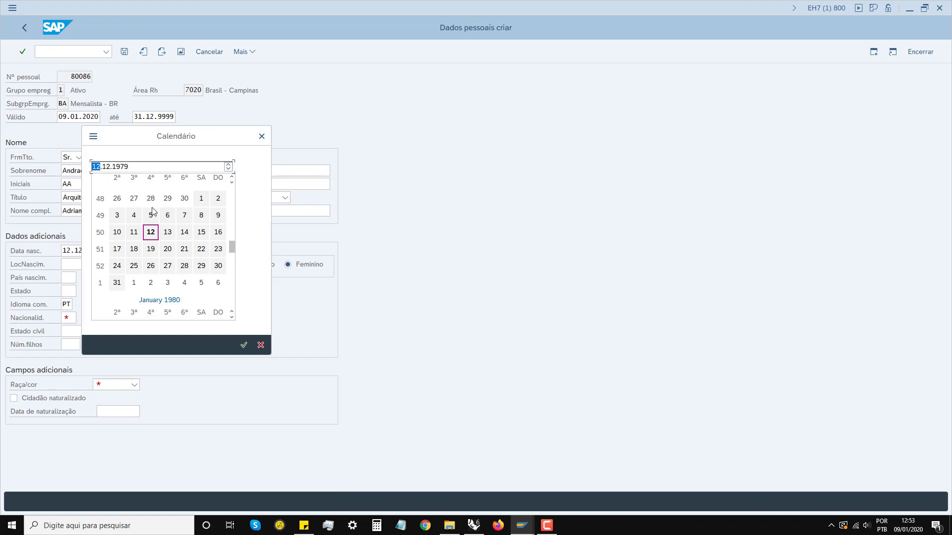
pyautogui.click(168, 233)
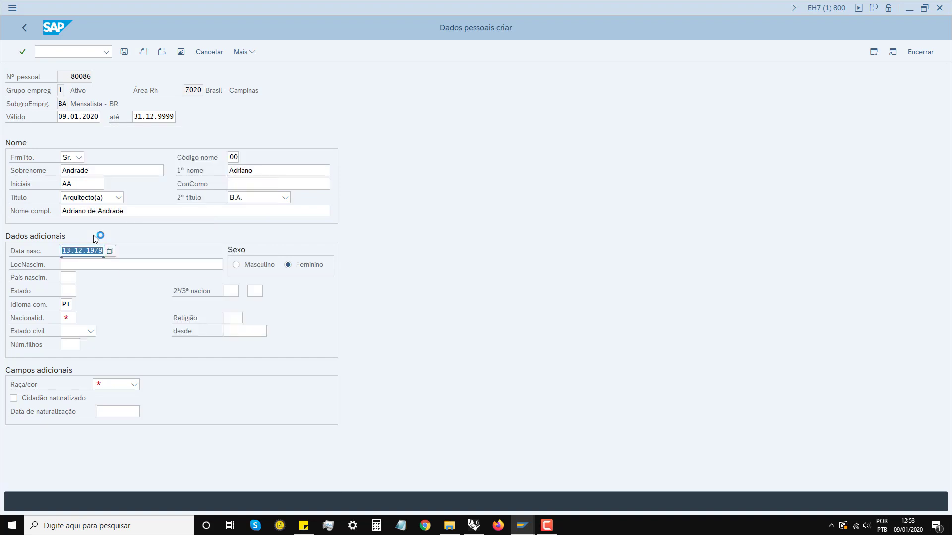
pyautogui.click(236, 265)
# Step: Enter São Thomé das Letras as the place of birth, dismissing the city search list
pyautogui.click(69, 261)
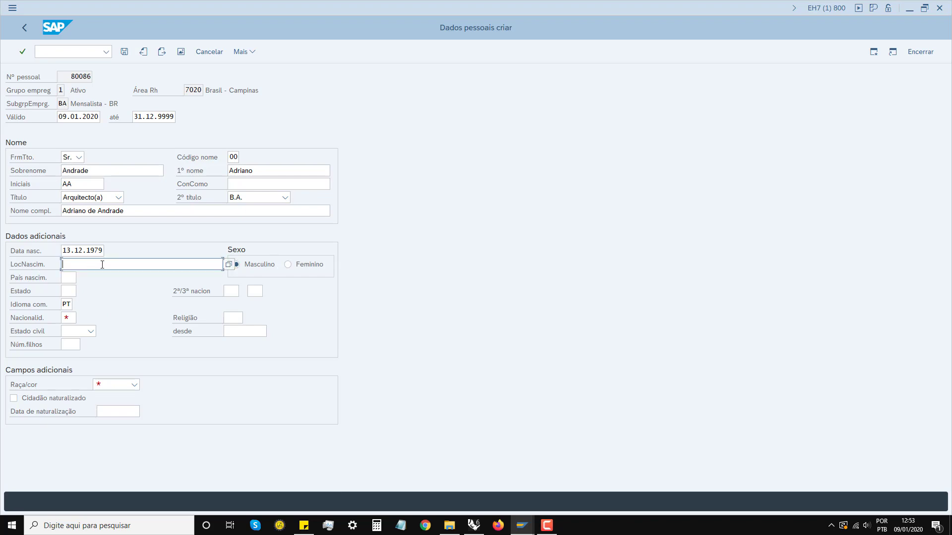
pyautogui.click(230, 266)
pyautogui.click(137, 268)
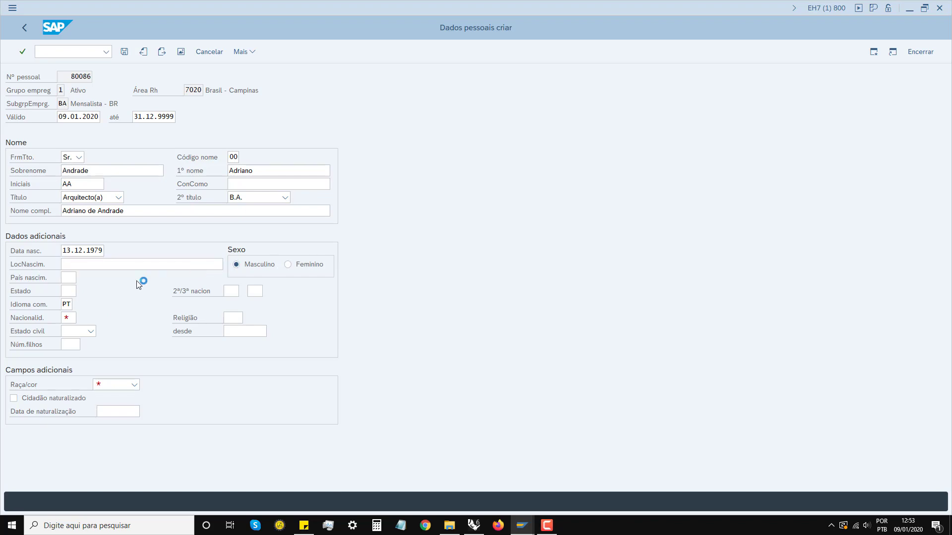
pyautogui.press('F4')
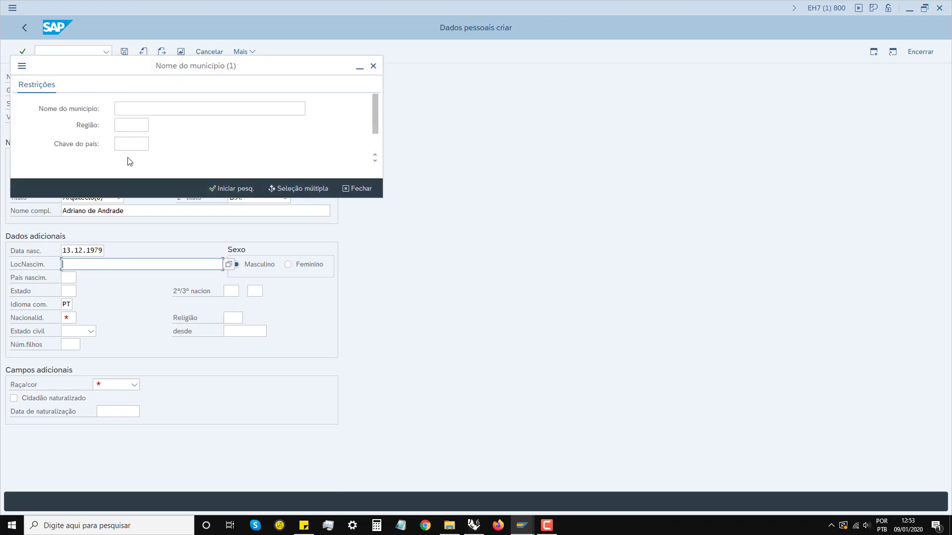
pyautogui.click(374, 68)
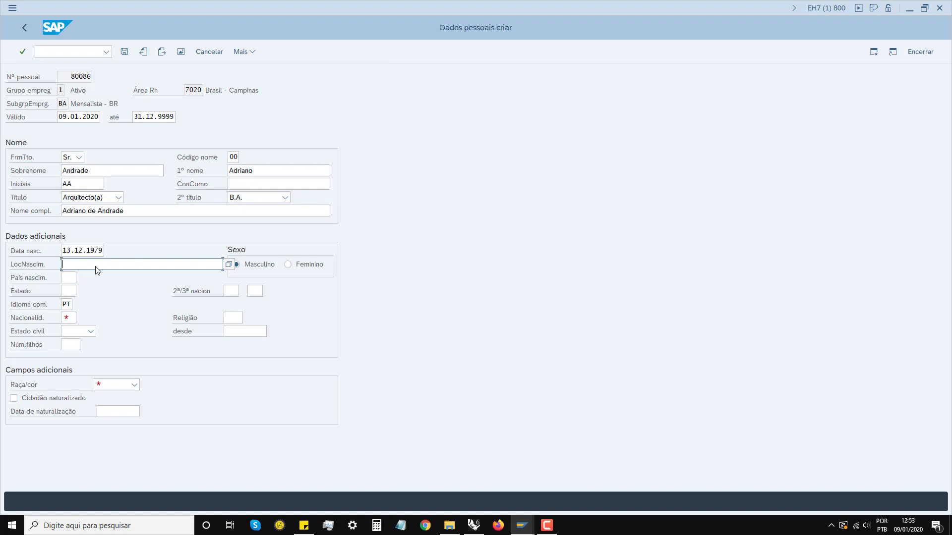
pyautogui.write('São Thomé das Letras')
# Step: Set the country of birth to BR (Brasil) and the state to MG (Minas Gerais)
pyautogui.click(67, 276)
pyautogui.write('BR')
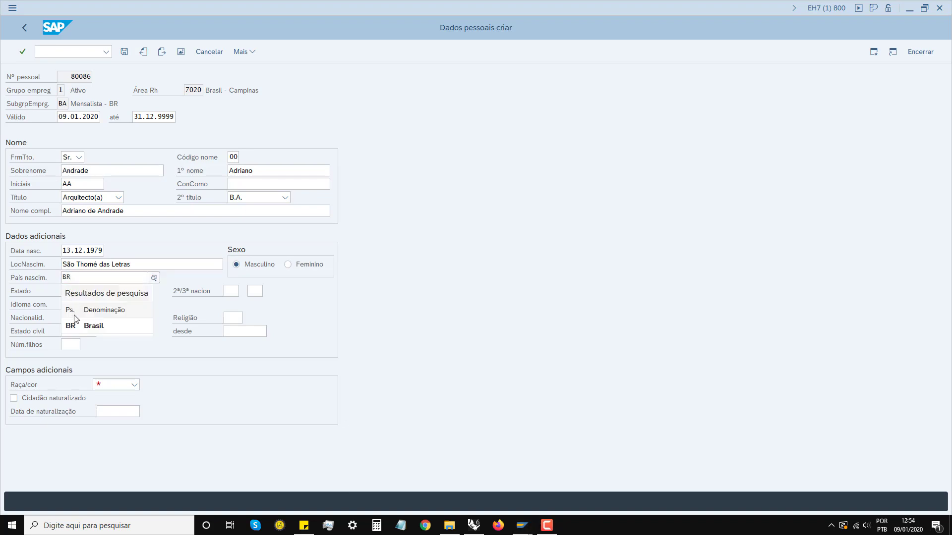
pyautogui.click(76, 324)
pyautogui.click(68, 291)
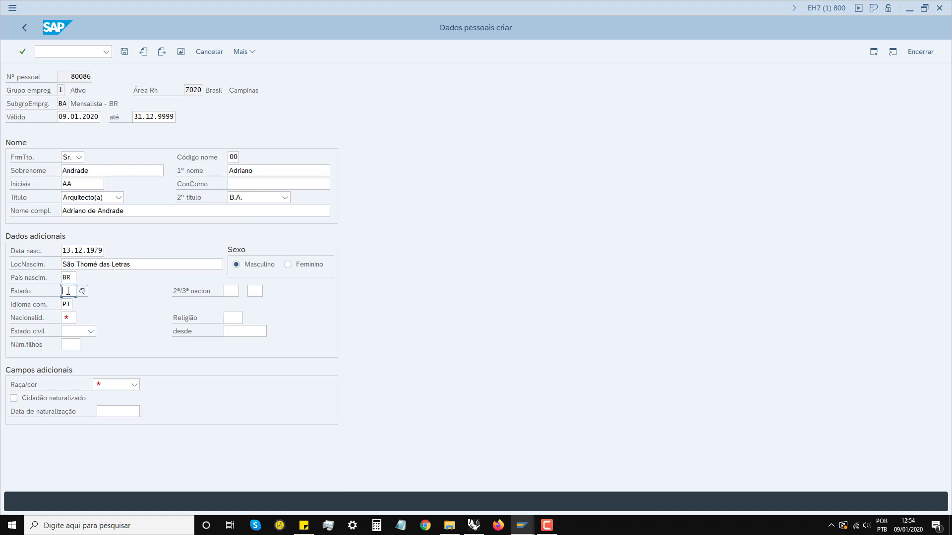
pyautogui.write('MG')
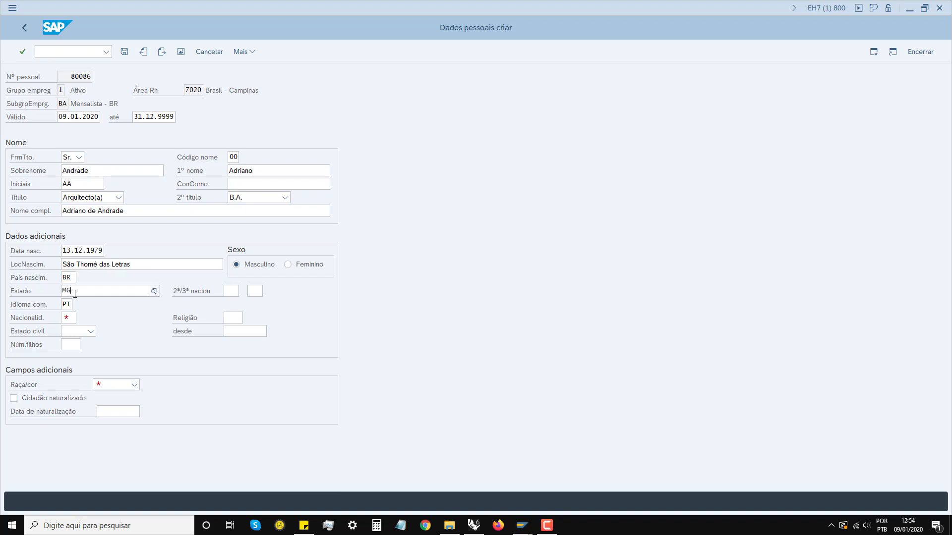
pyautogui.click(89, 337)
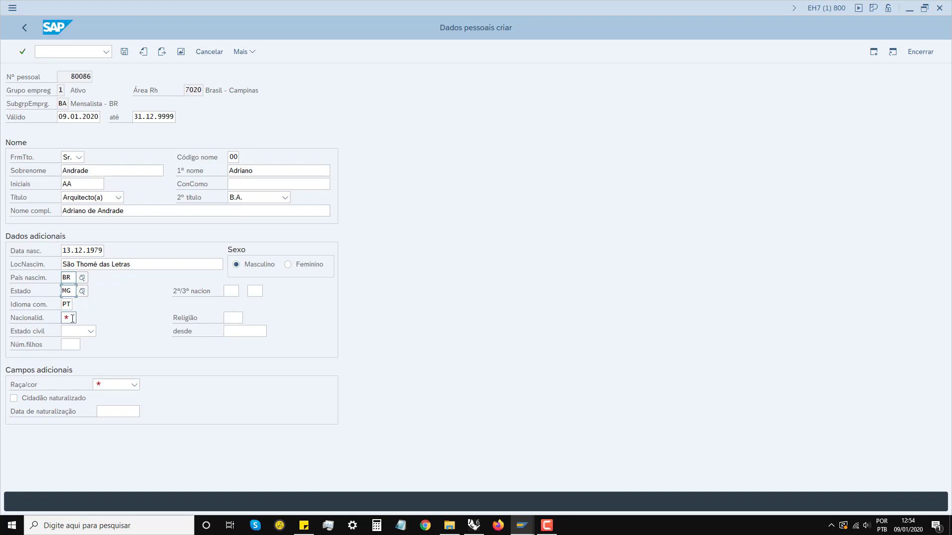
# Step: Select nationality BR and race/colour Branca, then check the entered personal data
pyautogui.hotkey('shift', 'Tab')
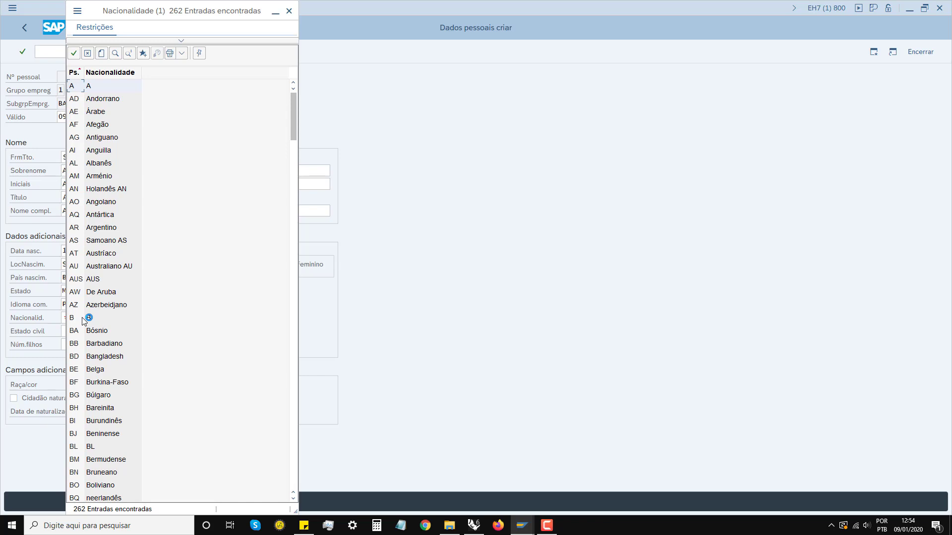
pyautogui.press('Down')
pyautogui.press('Down')
pyautogui.press('Down')
pyautogui.press('Down')
pyautogui.press('Down')
pyautogui.press('Down')
pyautogui.press('Down')
pyautogui.press('Down')
pyautogui.press('Down')
pyautogui.press('Down')
pyautogui.press('Down')
pyautogui.press('Down')
pyautogui.press('Down')
pyautogui.press('Down')
pyautogui.press('Down')
pyautogui.press('Down')
pyautogui.press('Down')
pyautogui.press('Down')
pyautogui.press('Down')
pyautogui.press('Down')
pyautogui.press('Up')
pyautogui.press('Up')
pyautogui.press('Up')
pyautogui.press('Up')
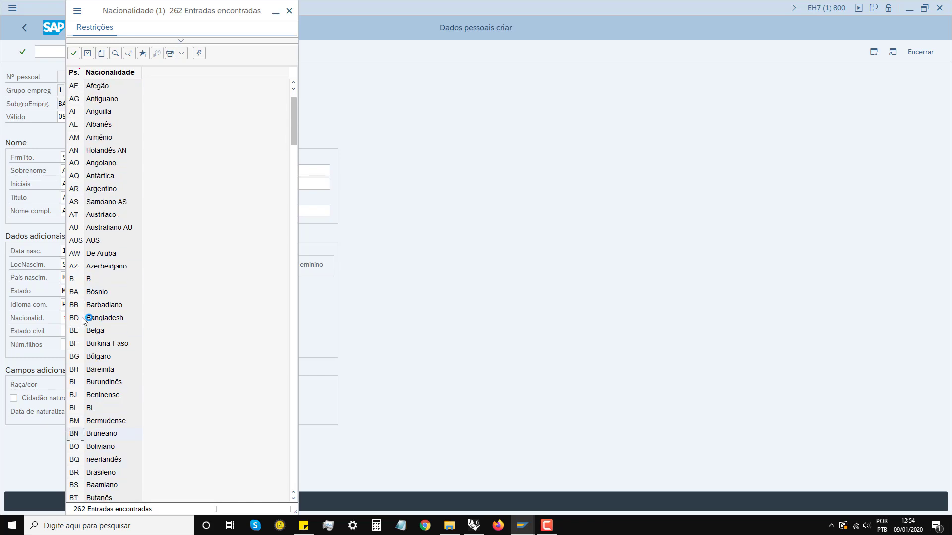
pyautogui.press('Down')
pyautogui.press('Down')
pyautogui.press('Down')
pyautogui.press('Down')
pyautogui.press('Down')
pyautogui.press('Down')
pyautogui.press('Down')
pyautogui.press('Down')
pyautogui.press('Down')
pyautogui.press('Down')
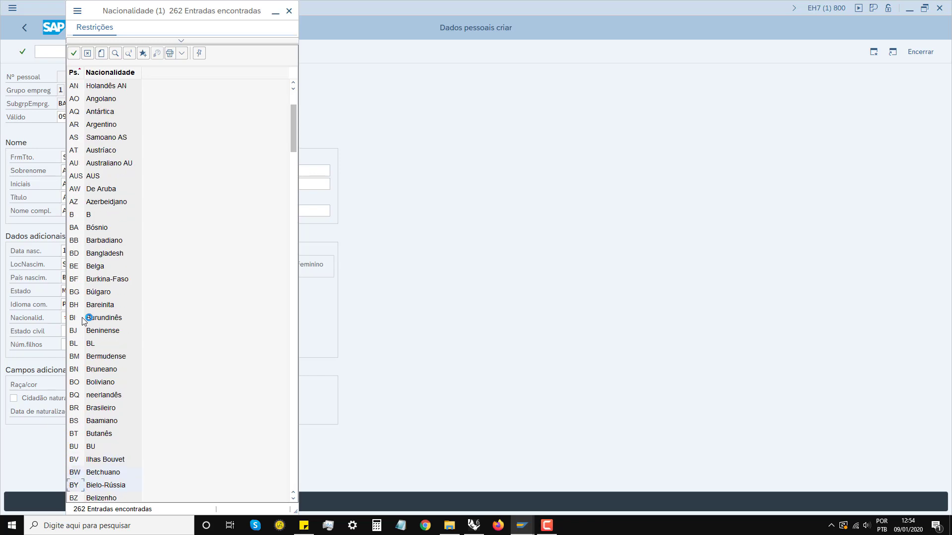
pyautogui.press('Down')
pyautogui.press('Up')
pyautogui.press('Up')
pyautogui.press('Up')
pyautogui.press('Up')
pyautogui.press('Up')
pyautogui.press('Up')
pyautogui.press('Up')
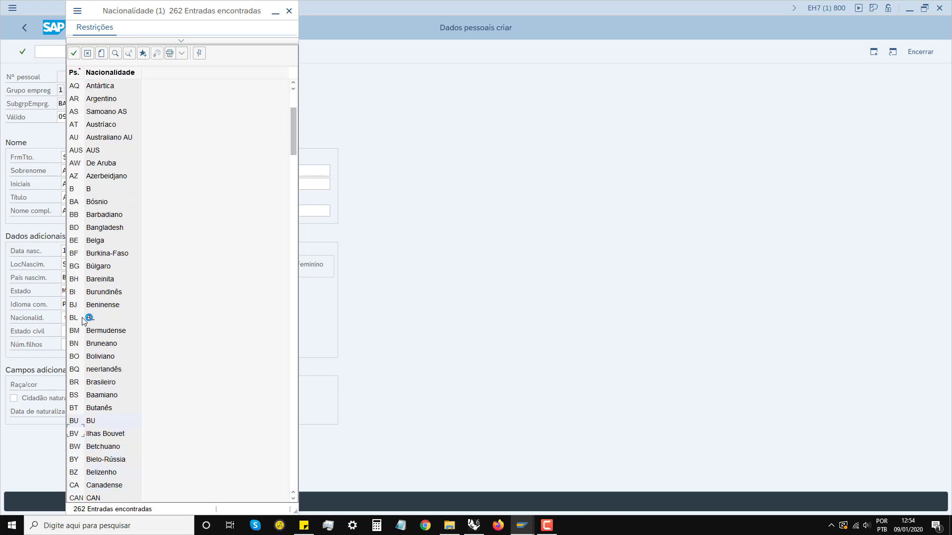
pyautogui.press('Up')
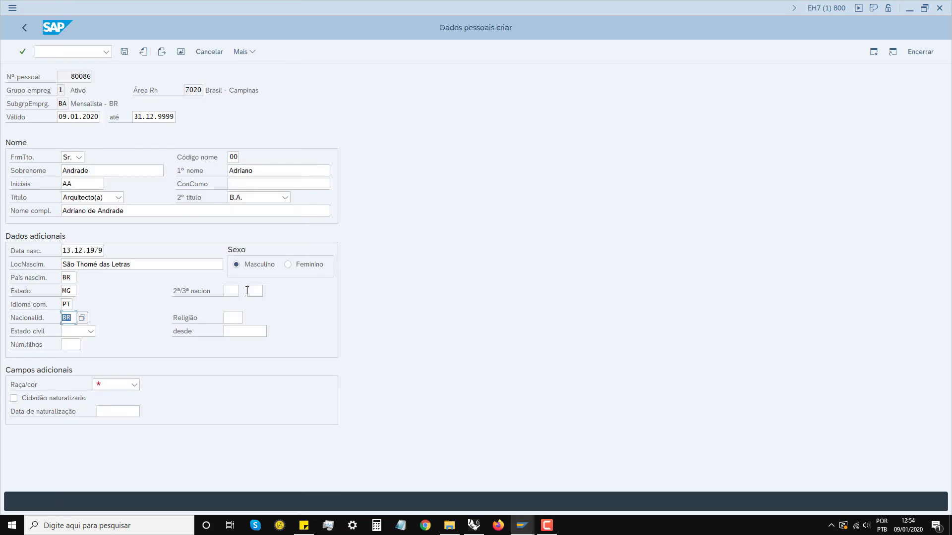
pyautogui.click(137, 384)
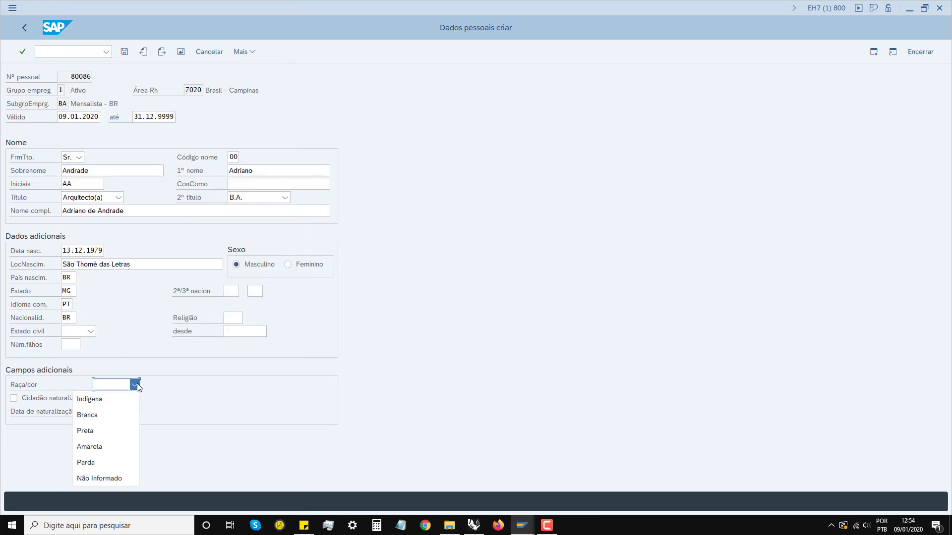
pyautogui.click(95, 415)
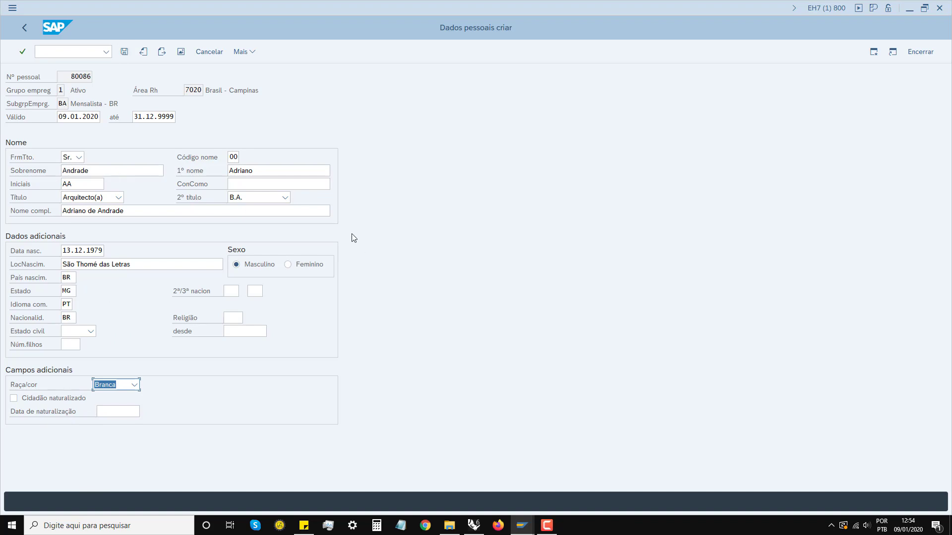
pyautogui.press('Return')
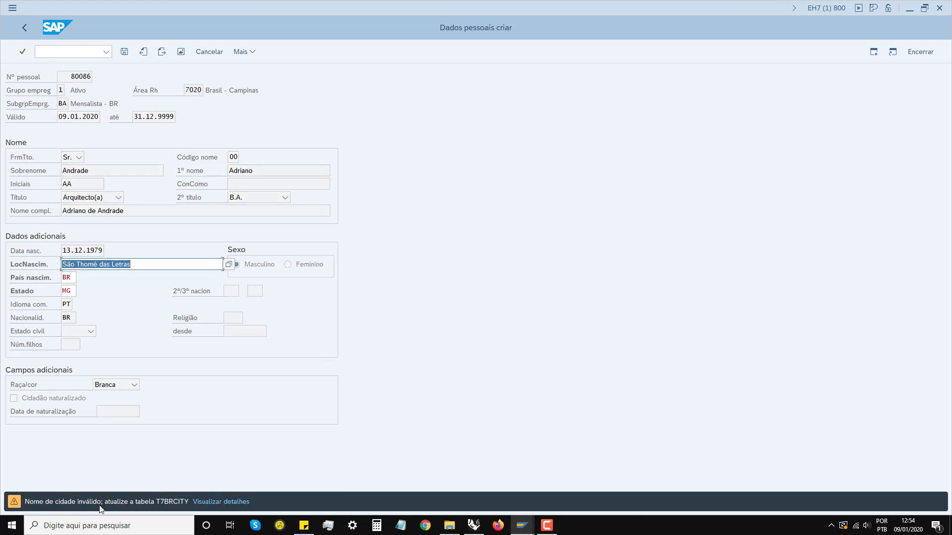
pyautogui.click(228, 264)
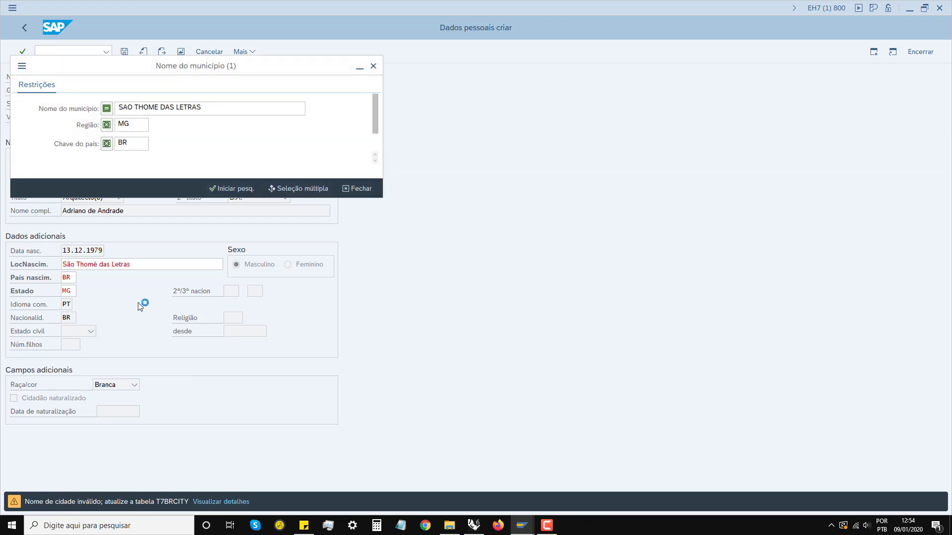
pyautogui.click(227, 189)
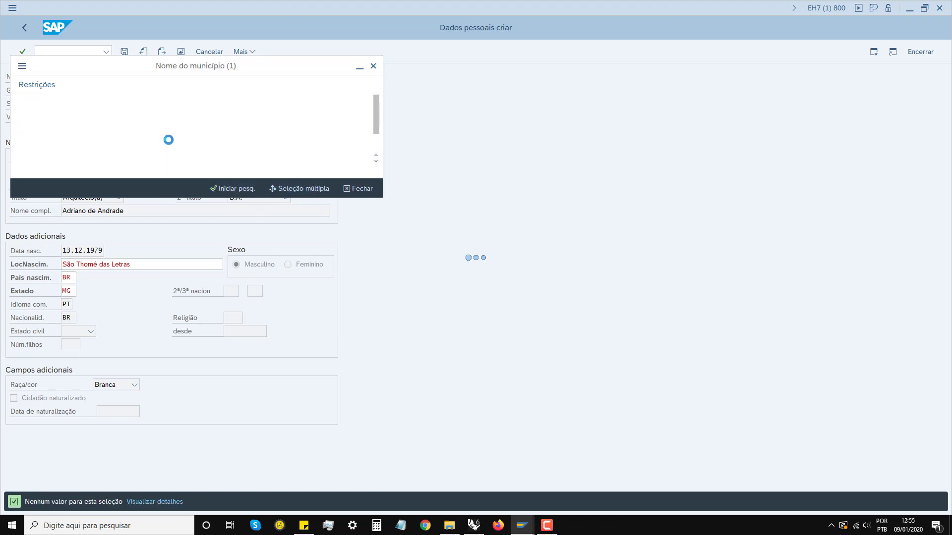
pyautogui.click(228, 189)
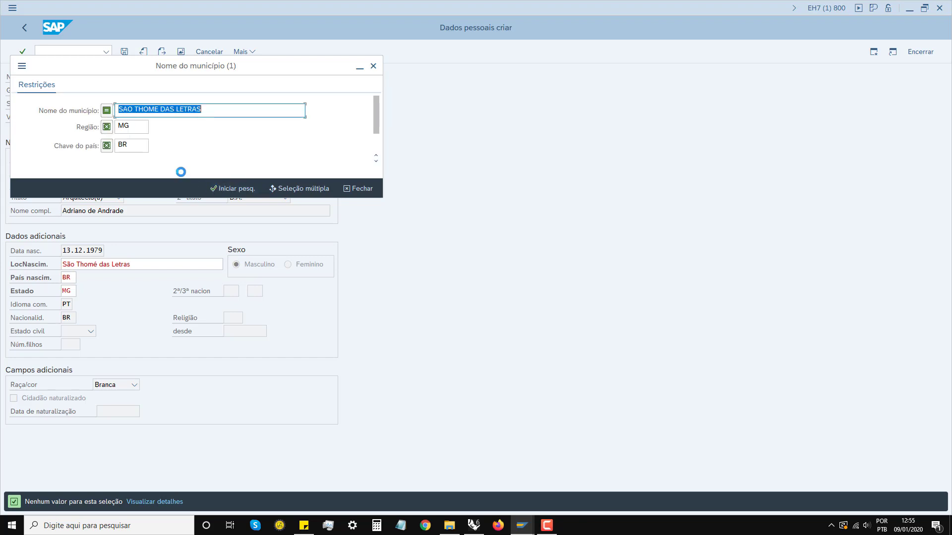
pyautogui.click(372, 66)
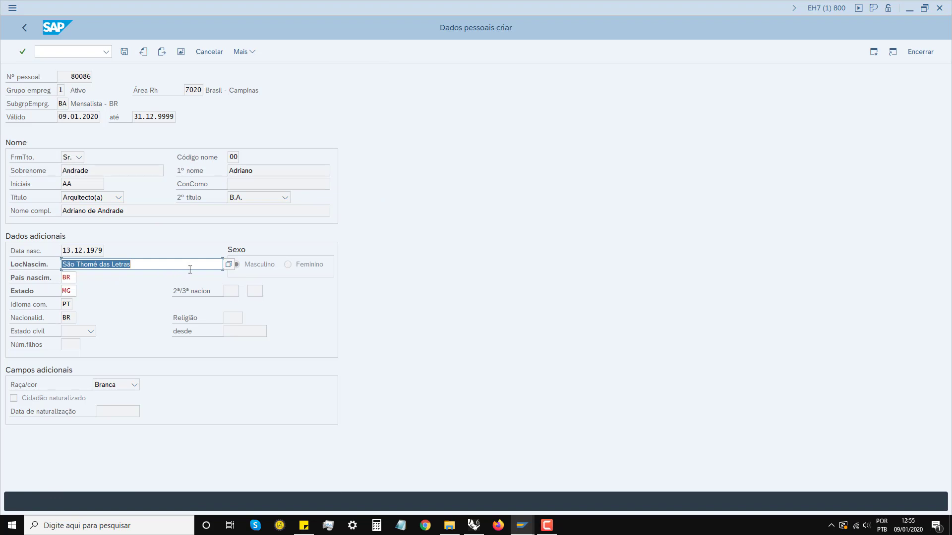
# Step: Change the birthplace to Varginha, accept the city warning, and save the personal data
pyautogui.write('Varginha')
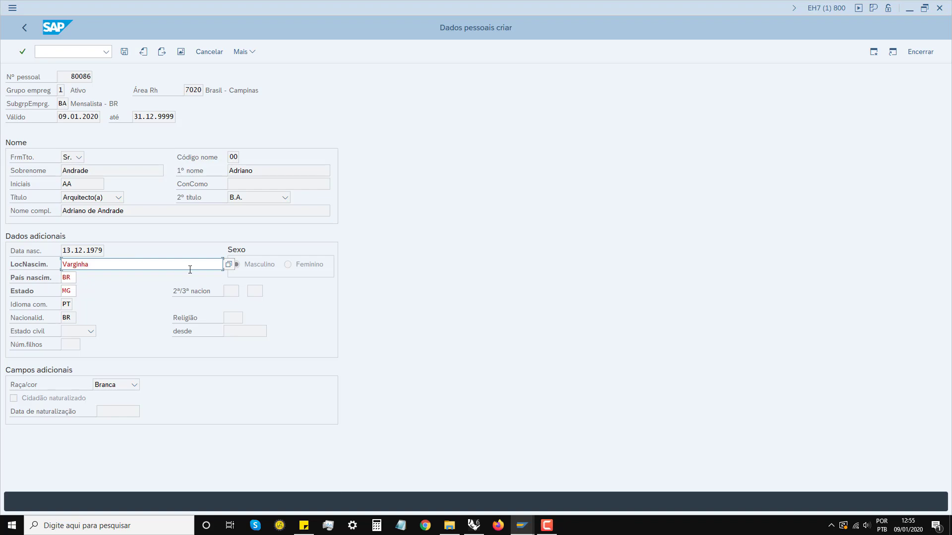
pyautogui.press('Return')
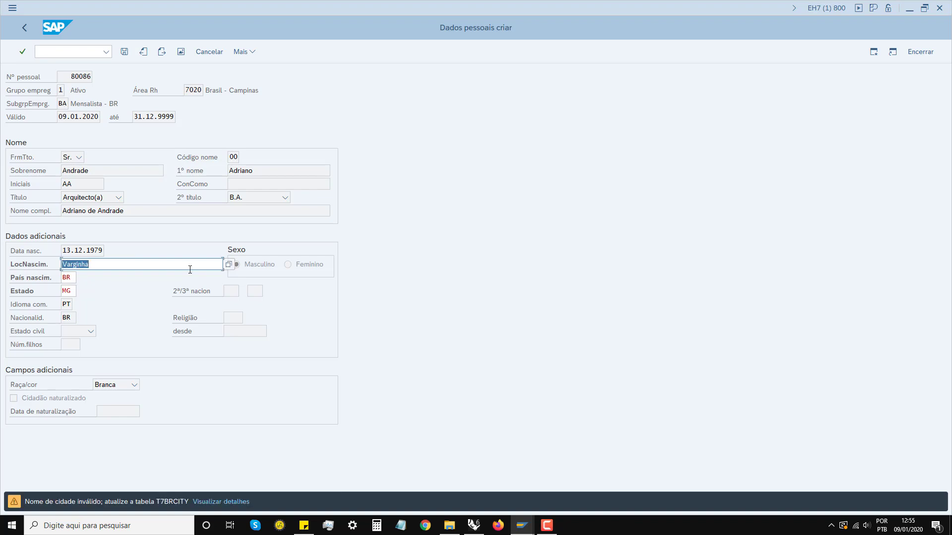
pyautogui.press('Return')
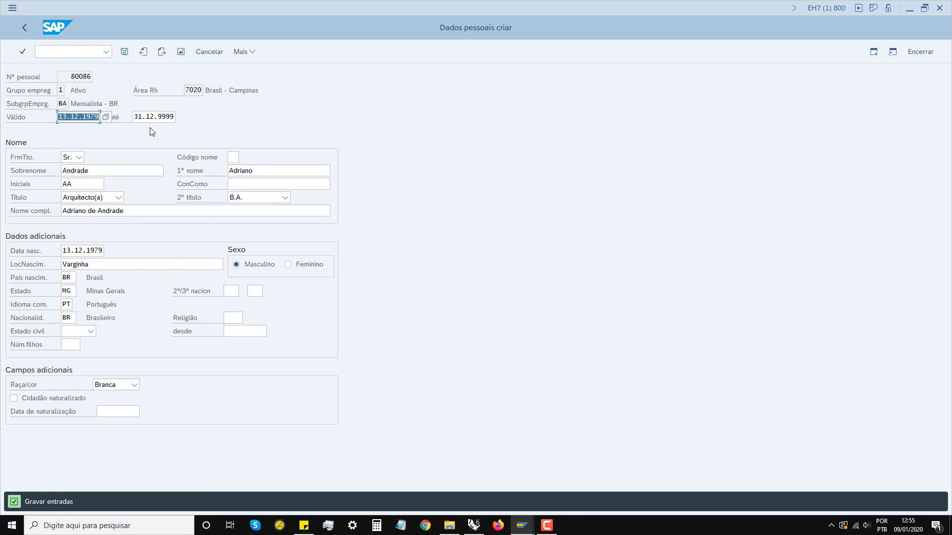
pyautogui.click(124, 52)
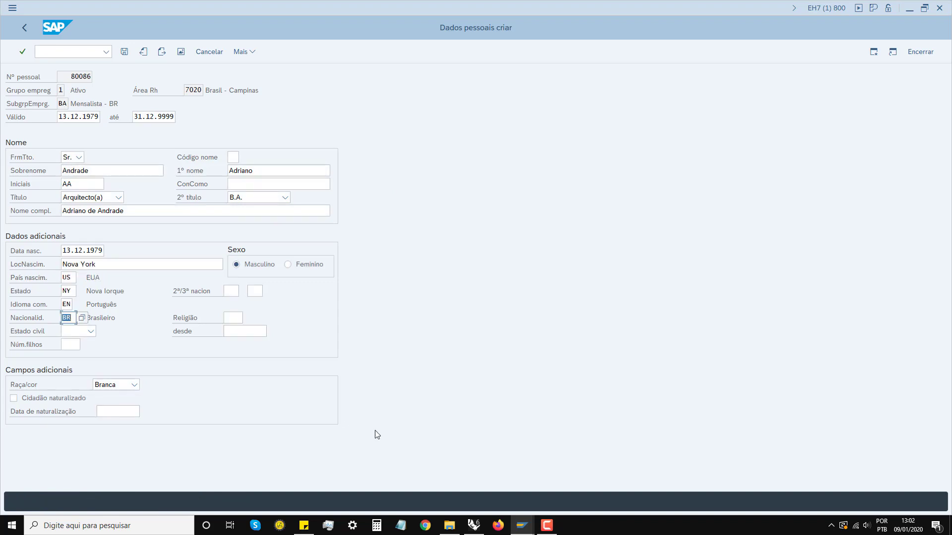
# Step: Validate the corrected personal data fields and save the personal data record
pyautogui.click(547, 526)
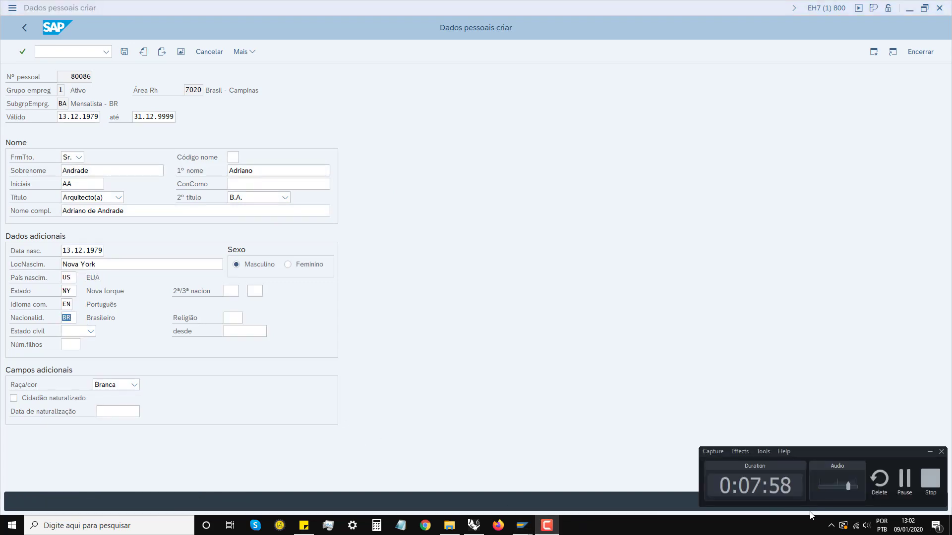
pyautogui.click(930, 452)
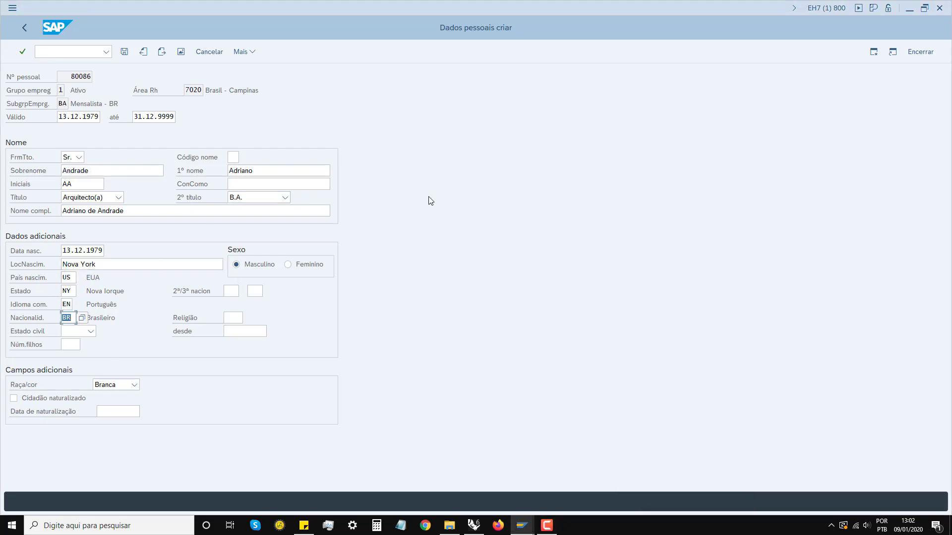
pyautogui.press('Return')
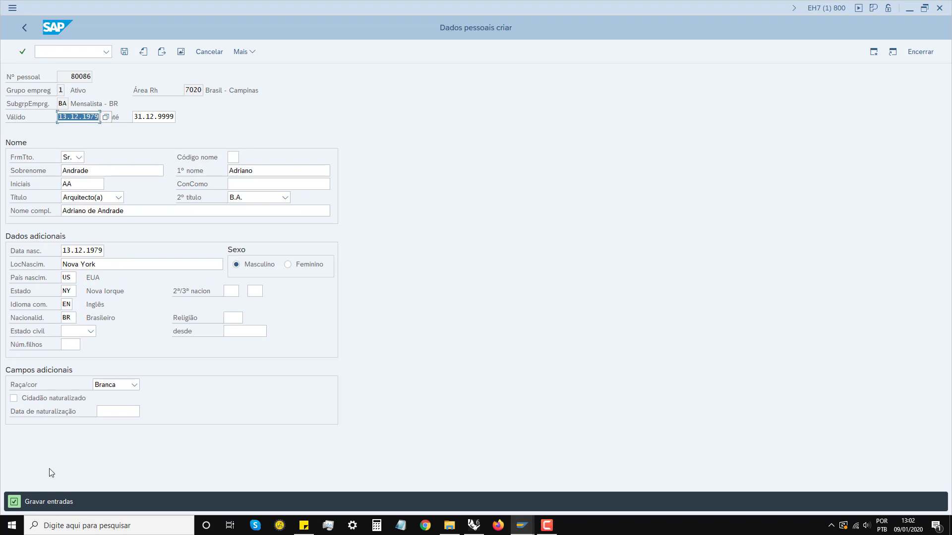
pyautogui.click(125, 51)
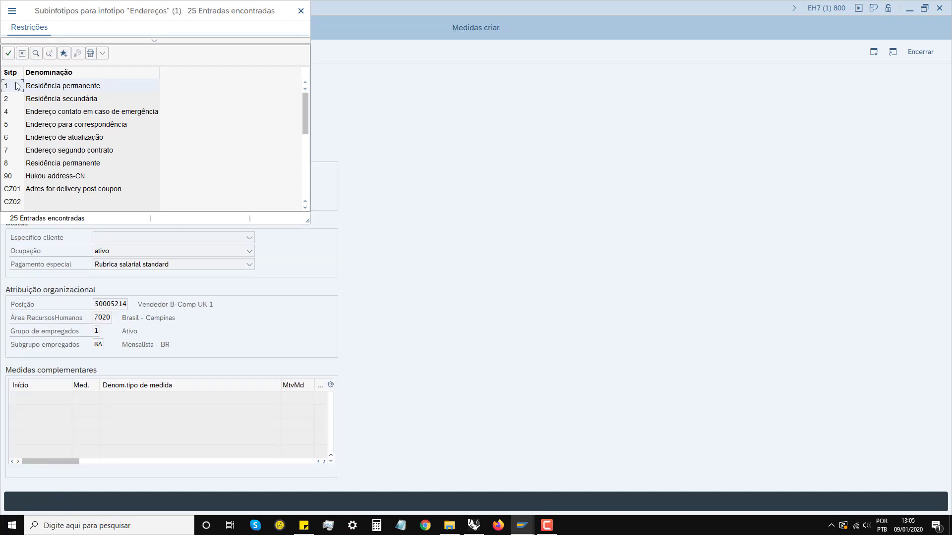
pyautogui.click(546, 525)
pyautogui.click(929, 452)
pyautogui.doubleClick(33, 115)
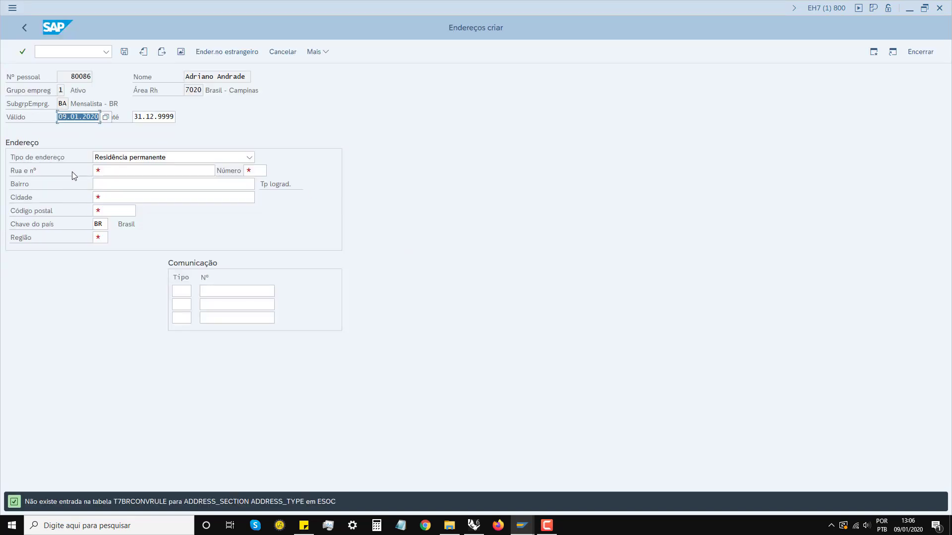
pyautogui.click(97, 193)
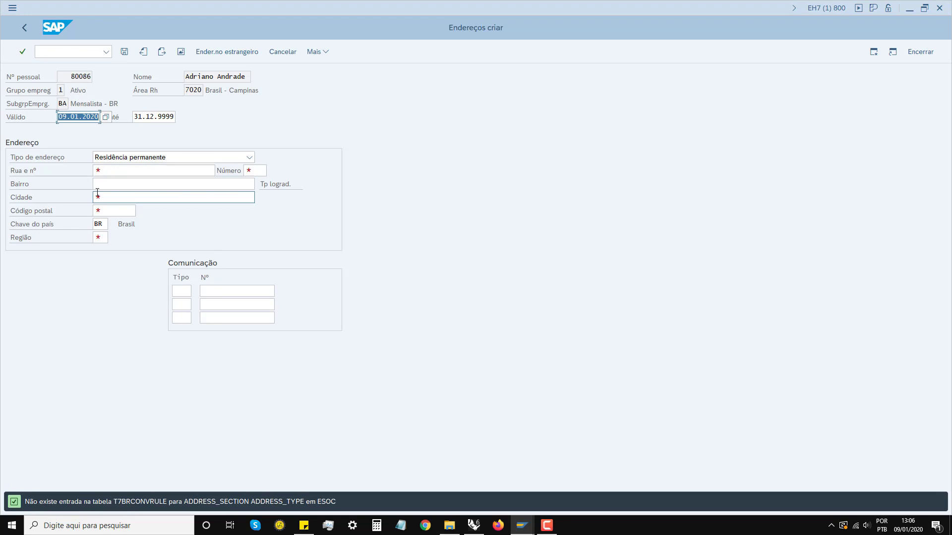
pyautogui.click(144, 171)
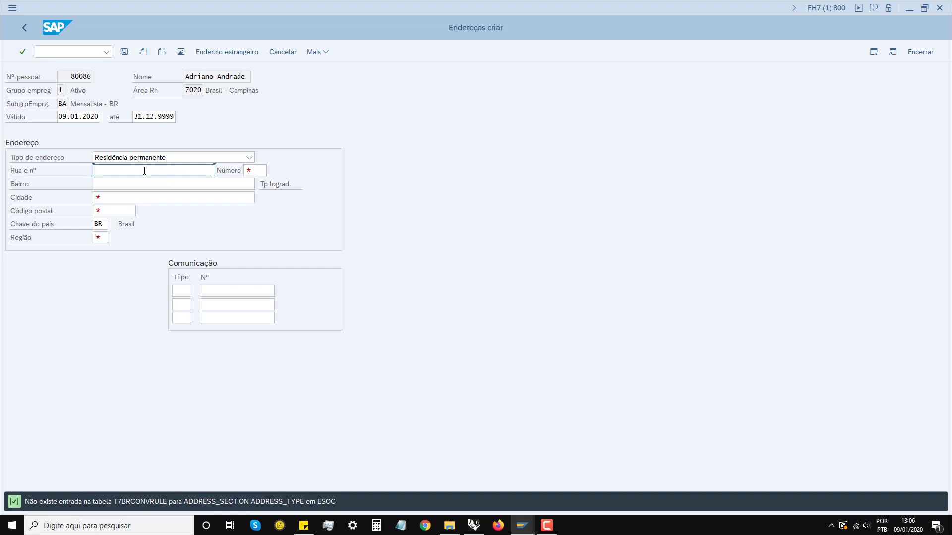
pyautogui.click(253, 171)
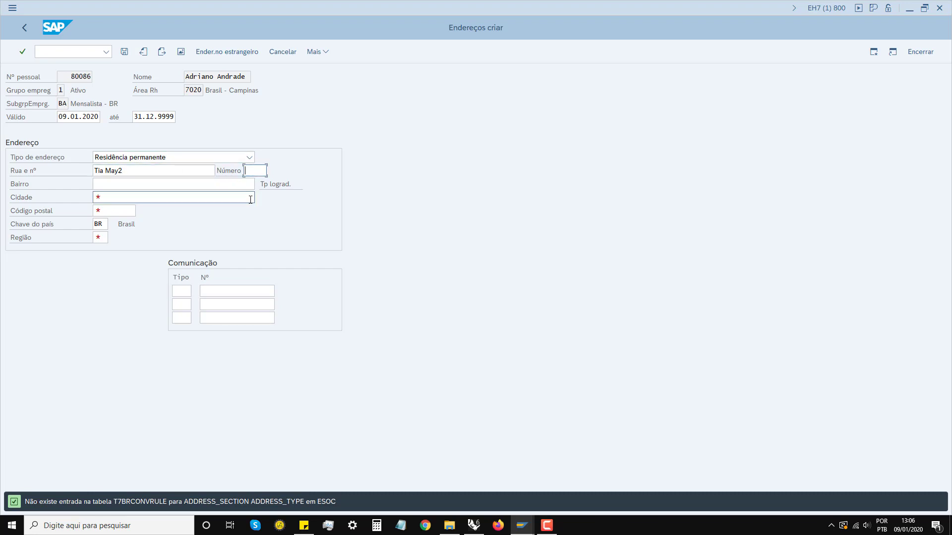
# Step: Type Centro into the district field, then clear it again
pyautogui.click(122, 184)
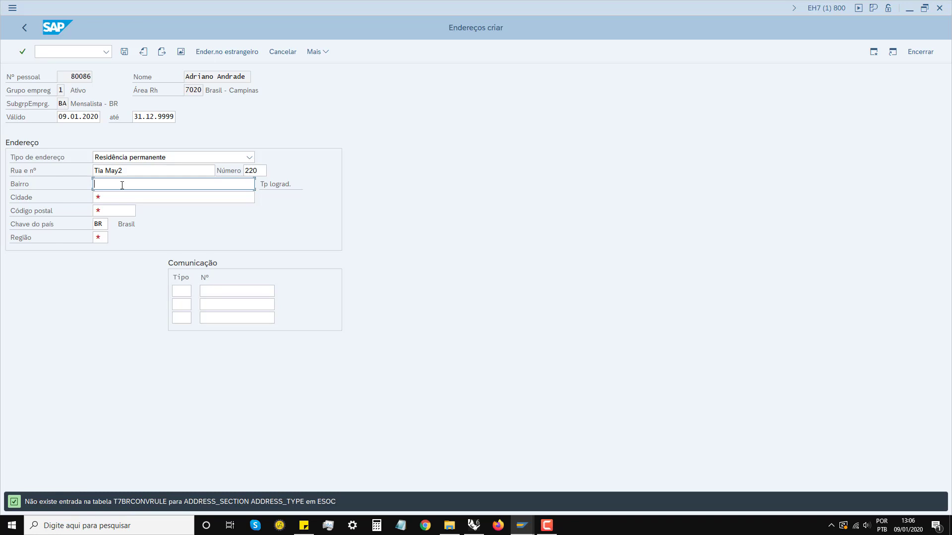
pyautogui.write('Centro')
pyautogui.click(101, 197)
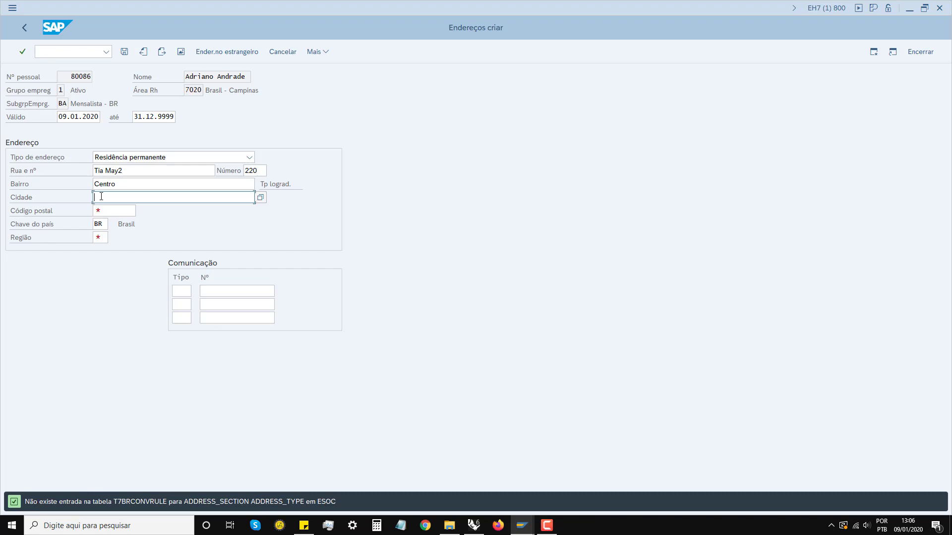
pyautogui.click(108, 186)
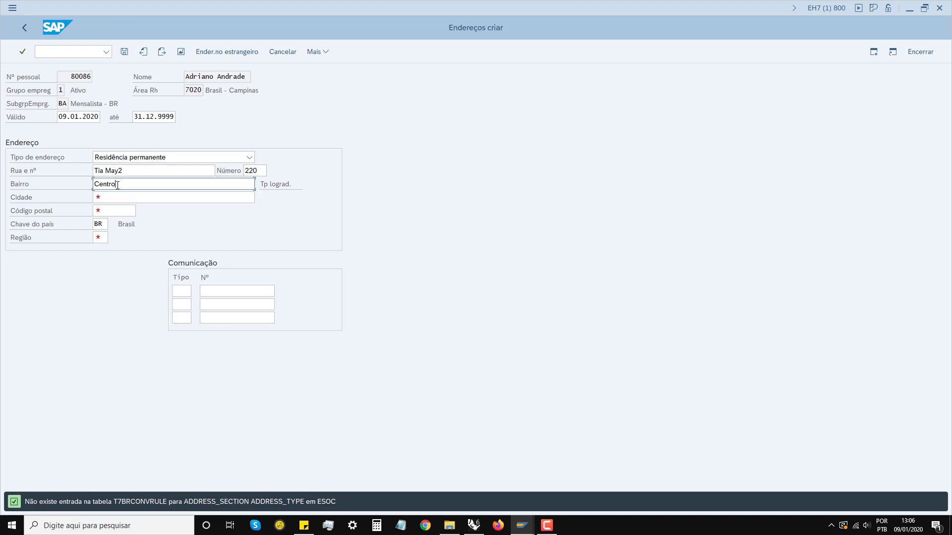
pyautogui.press('BackSpace')
pyautogui.press('BackSpace')
pyautogui.press('BackSpace')
pyautogui.press('BackSpace')
pyautogui.press('BackSpace')
pyautogui.press('BackSpace')
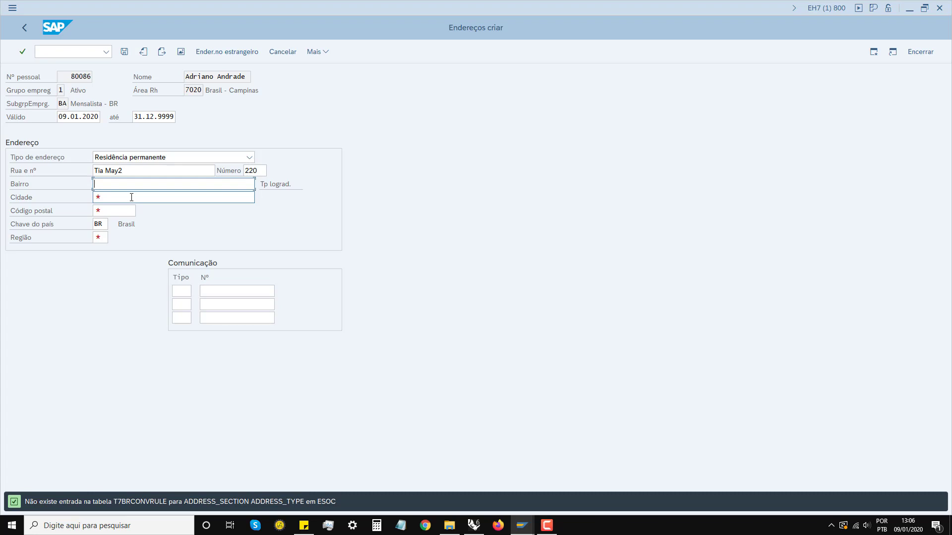
# Step: Enter 'Quees 2' into the address district field
pyautogui.write('Quees 2')
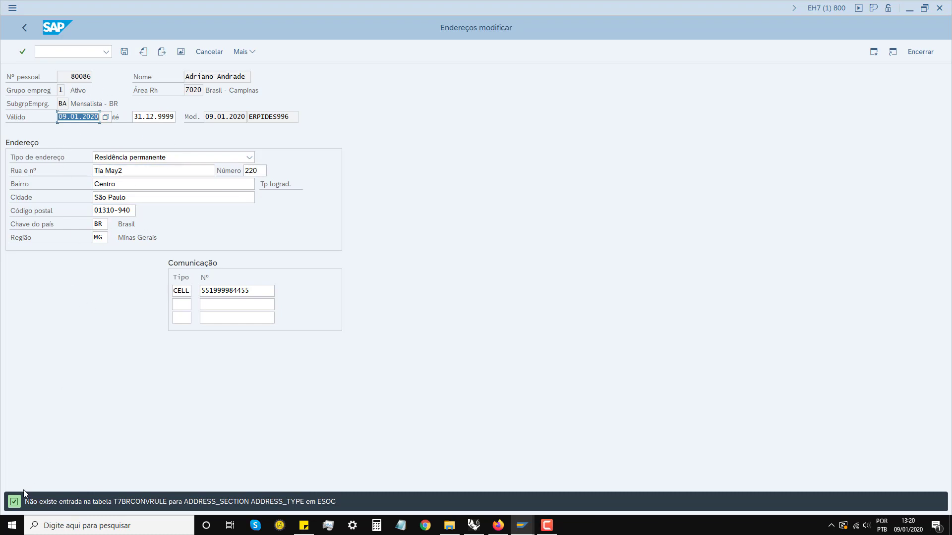
# Step: Advance past the empty Dados comerciais record to the next record in the hiring action
pyautogui.click(162, 51)
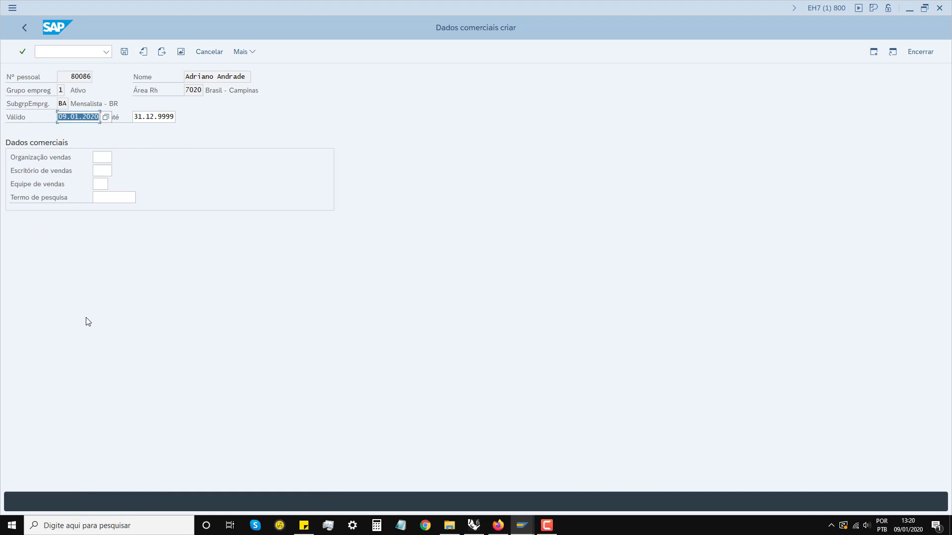
pyautogui.click(143, 52)
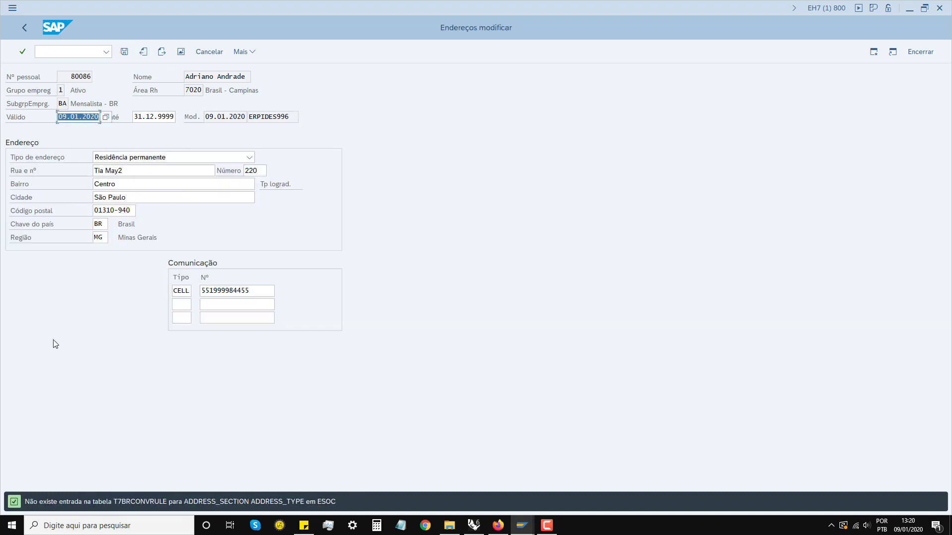
pyautogui.click(160, 51)
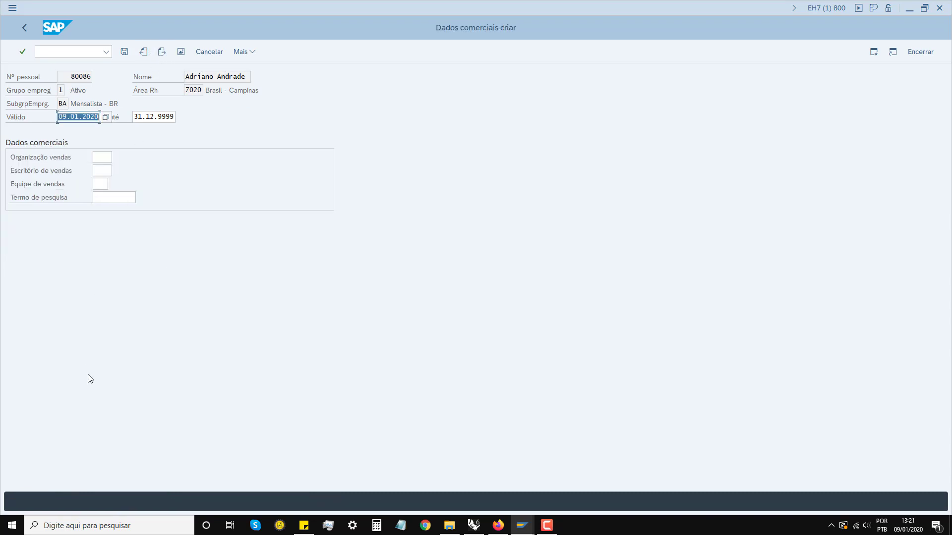
pyautogui.click(547, 525)
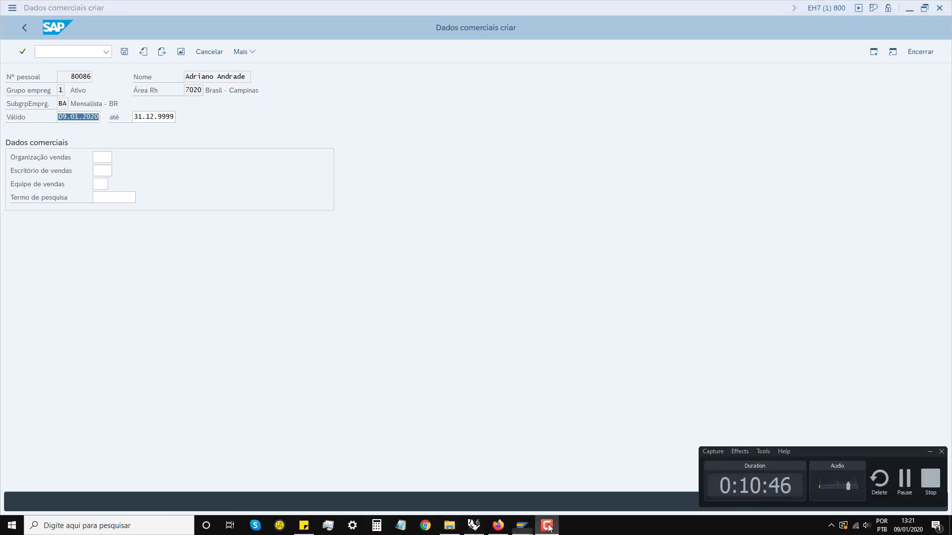
pyautogui.click(930, 452)
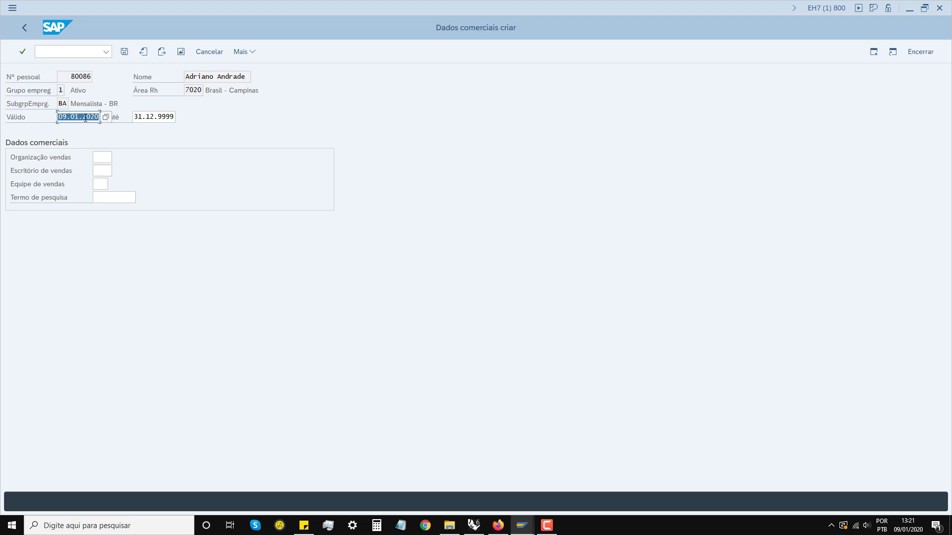
pyautogui.click(142, 118)
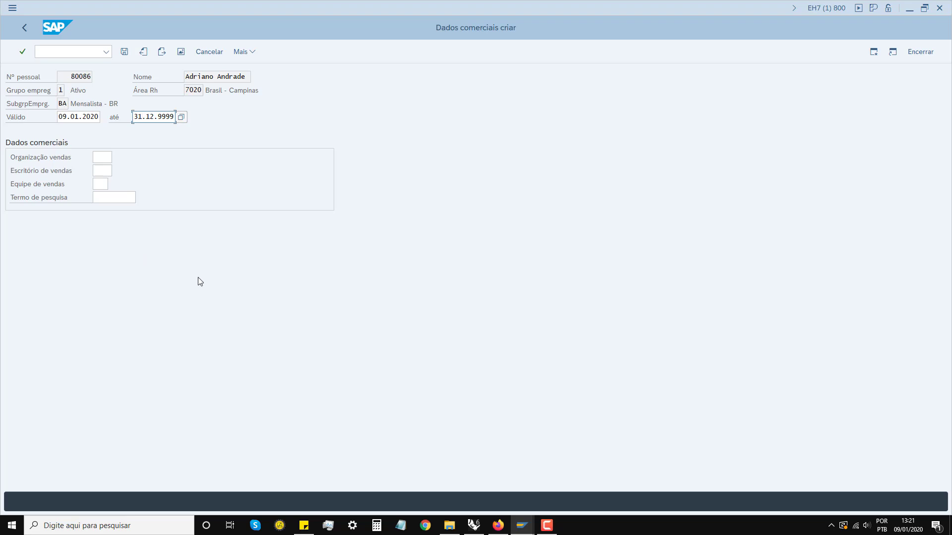
pyautogui.click(164, 51)
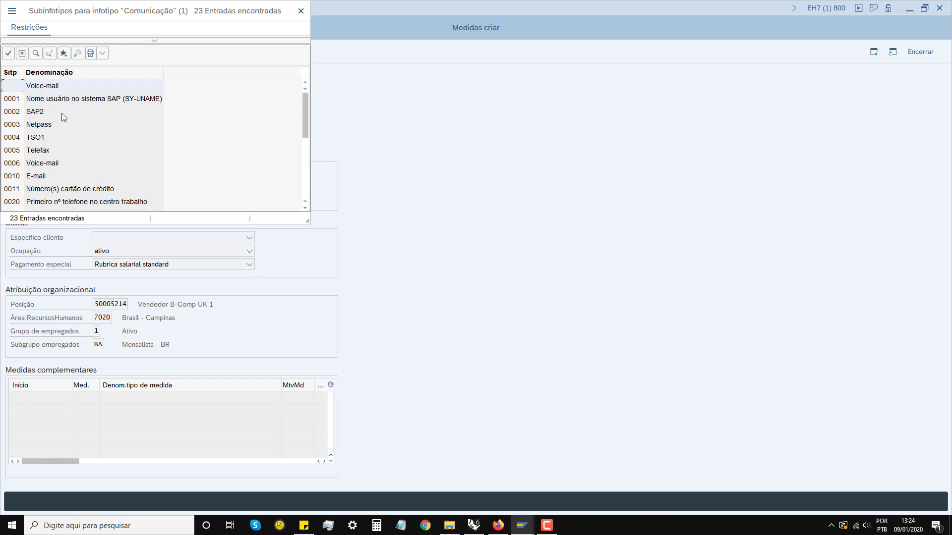
# Step: Create an E-mail (0010) communication record with the employee's e-mail address and save it
pyautogui.click(31, 178)
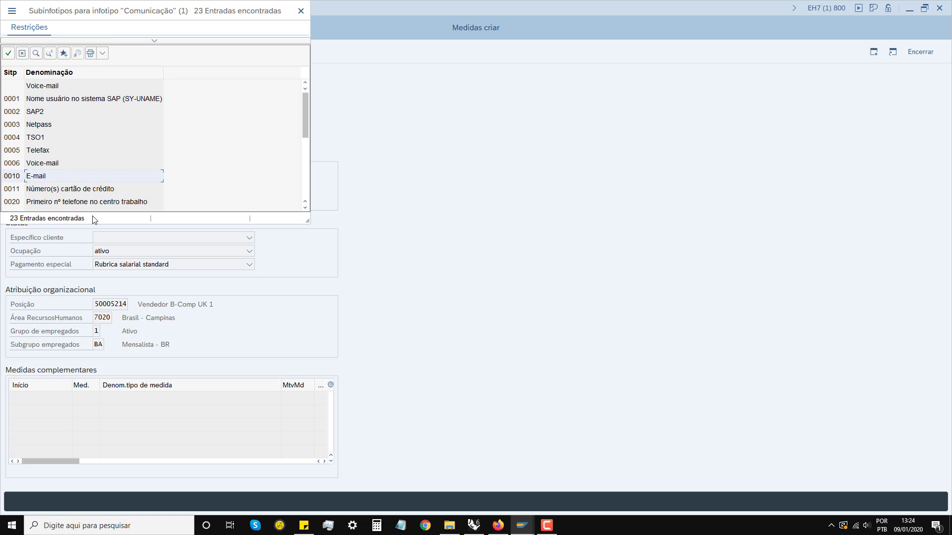
pyautogui.press('Return')
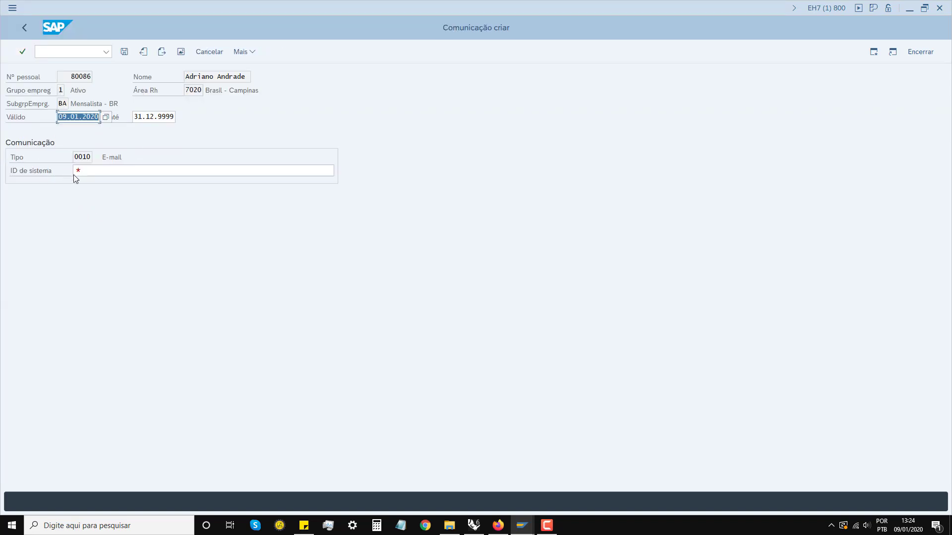
pyautogui.click(87, 172)
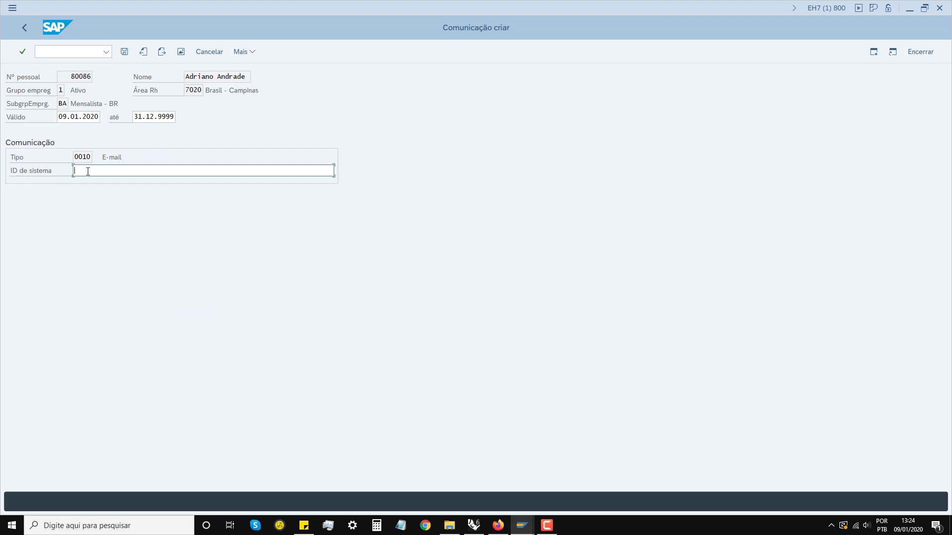
pyautogui.click(124, 51)
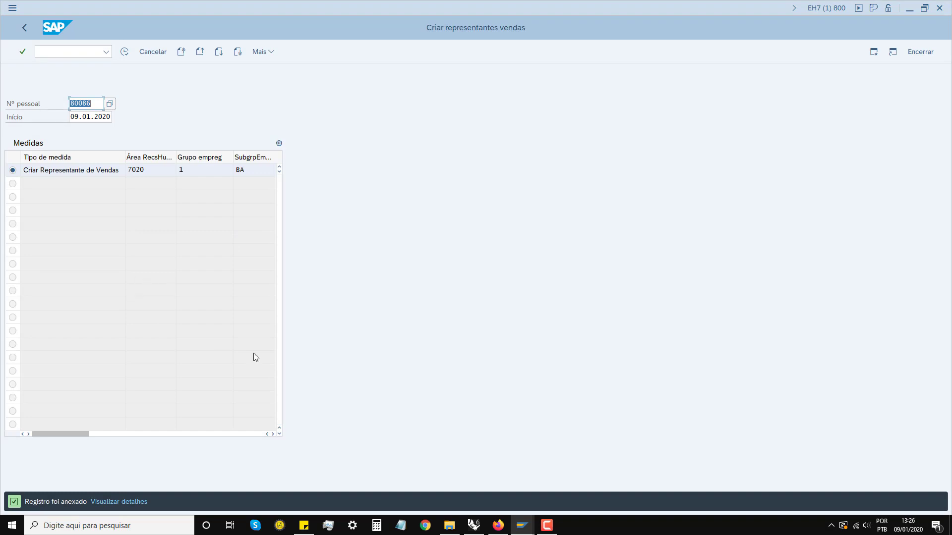
# Step: Confirm the personnel number to load group 1 Ativo, area 7020 and subgroup BA
pyautogui.click(540, 519)
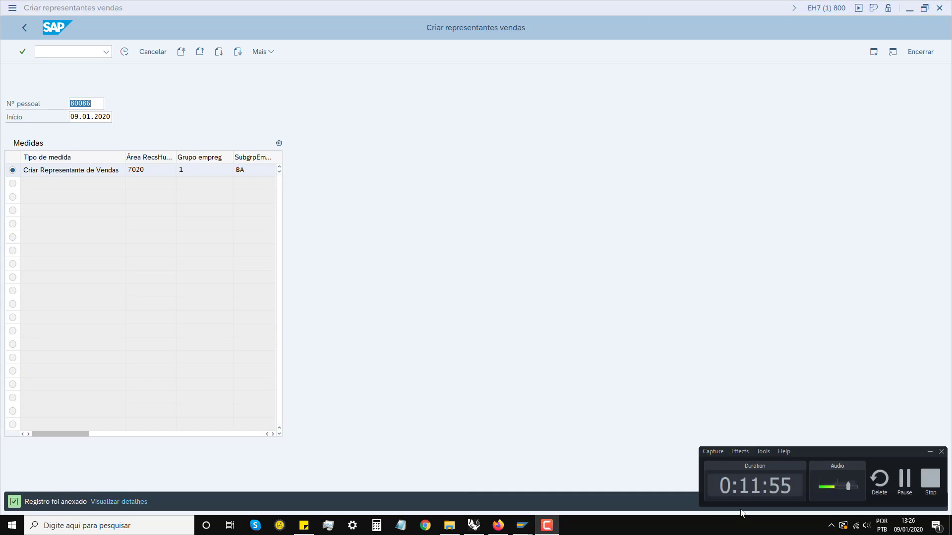
pyautogui.click(930, 454)
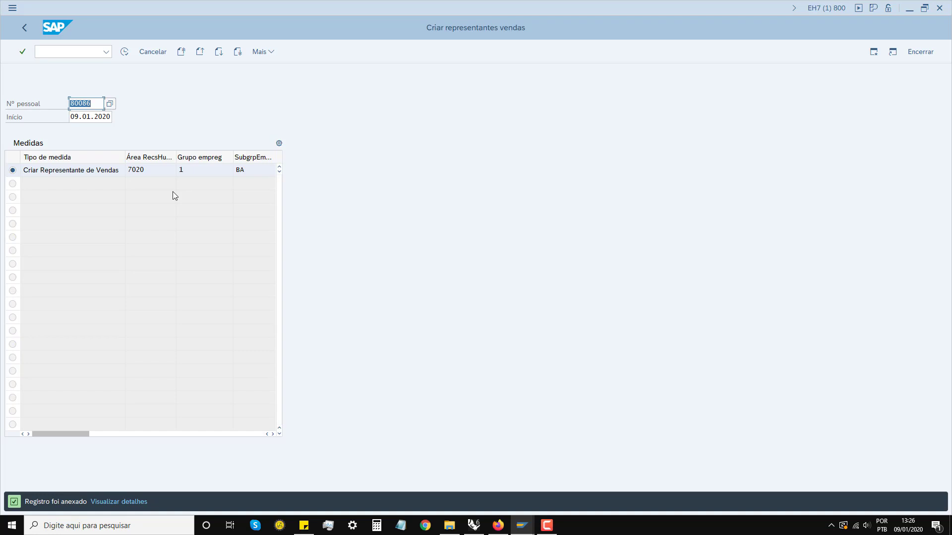
pyautogui.press('Return')
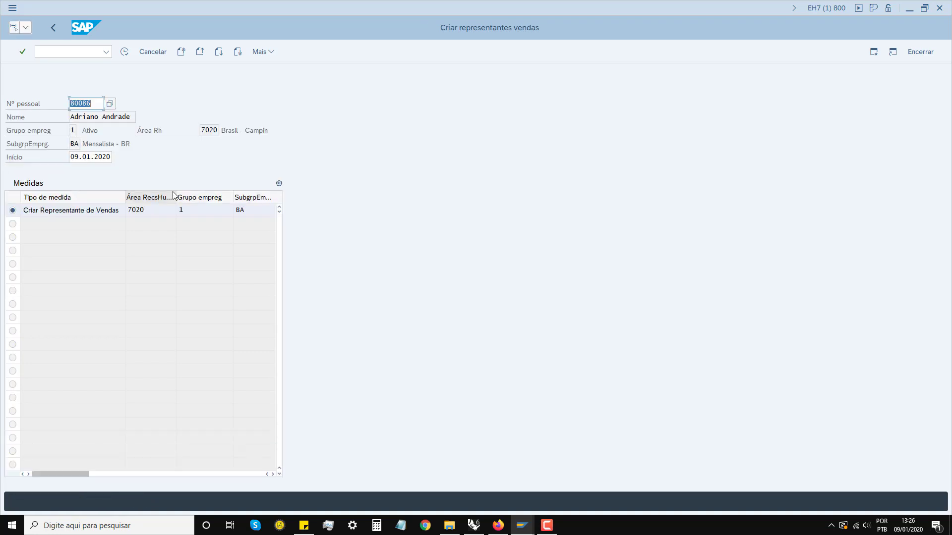